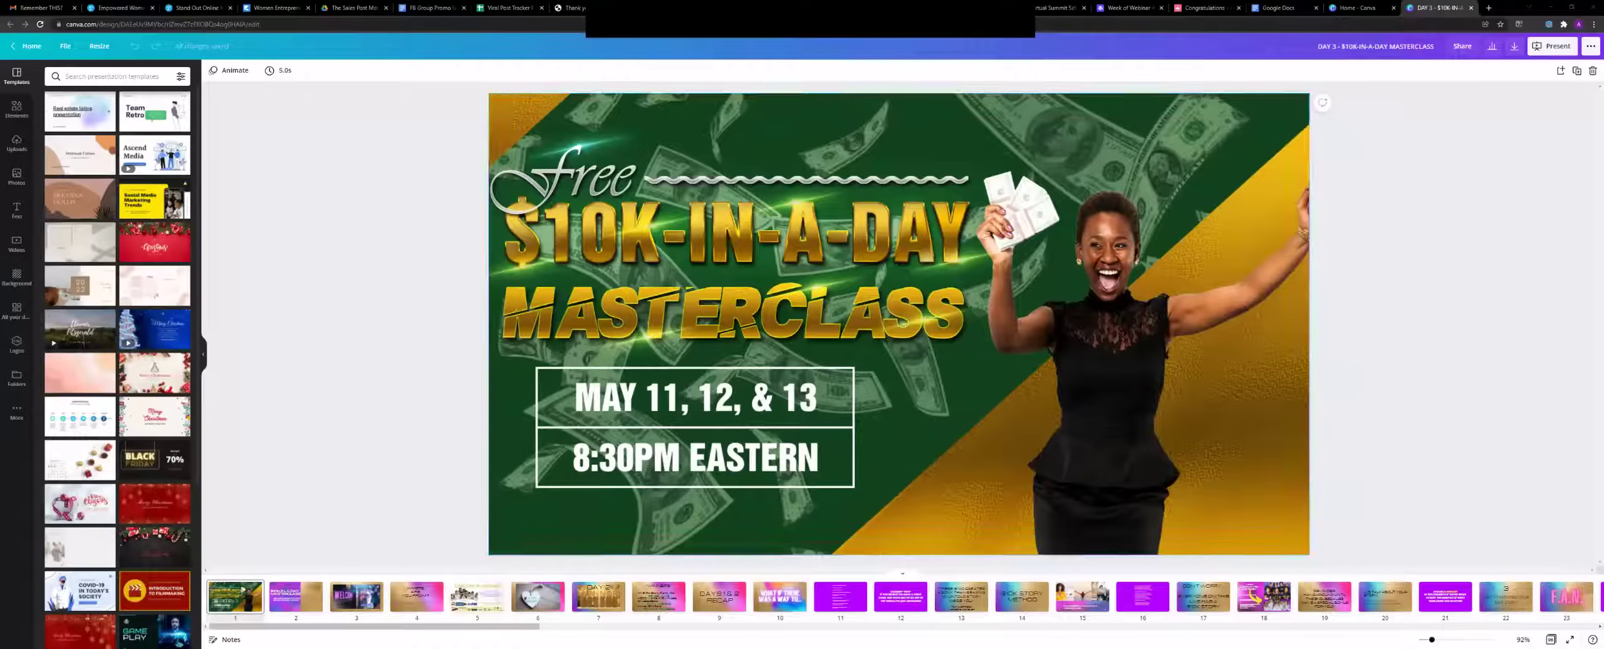
Show the opening slides one by one, from the Day 3 title on page 2 to "i am grateful" on page 6.
{"action": "left_click", "coordinate": [296, 597]}
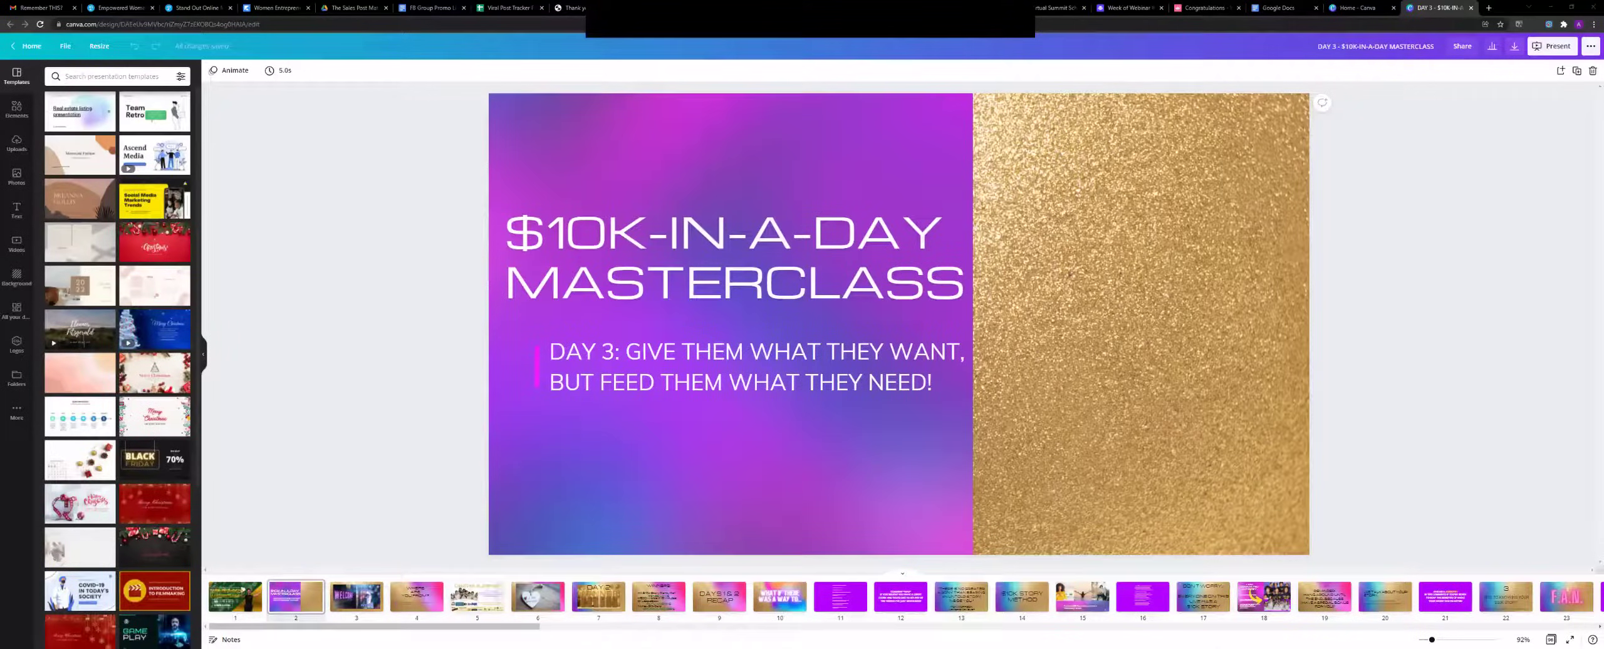
{"action": "left_click", "coordinate": [357, 596]}
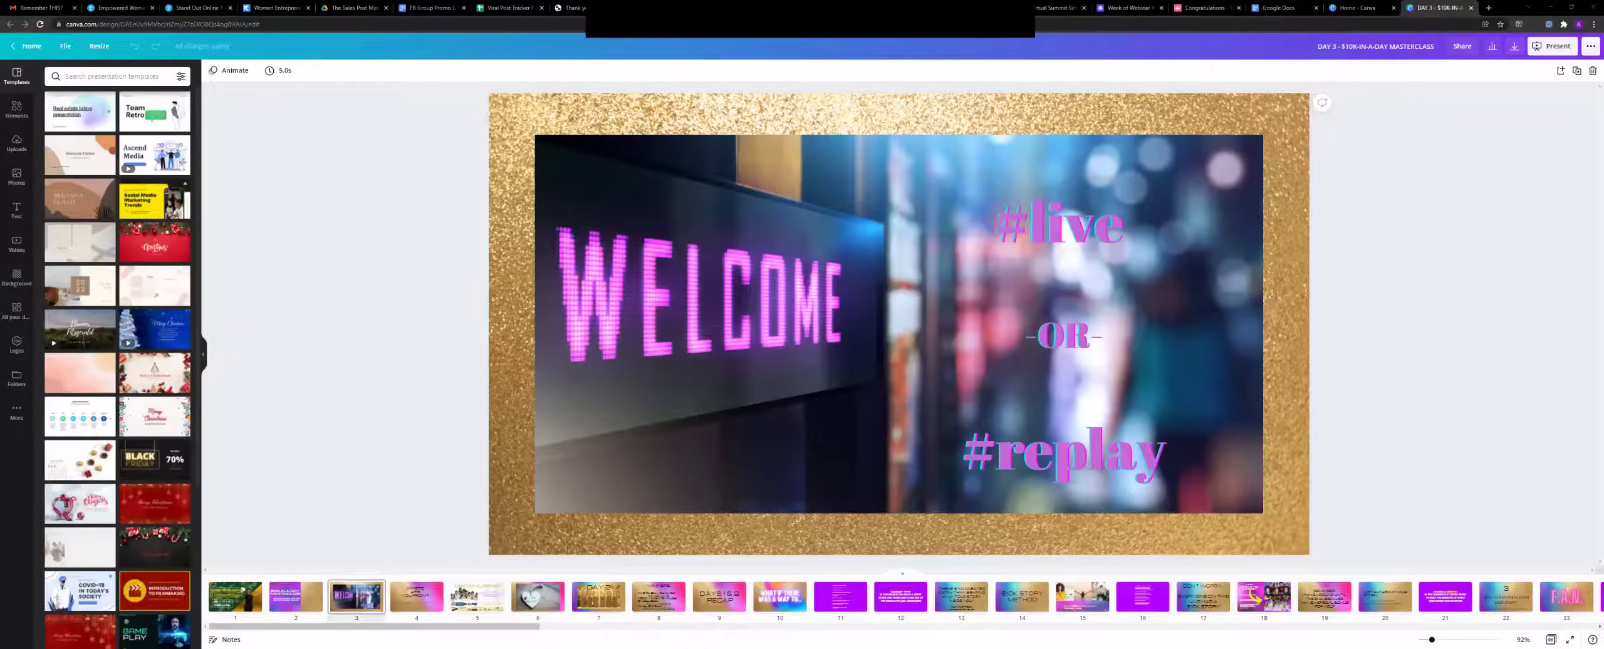
{"action": "left_click", "coordinate": [417, 597]}
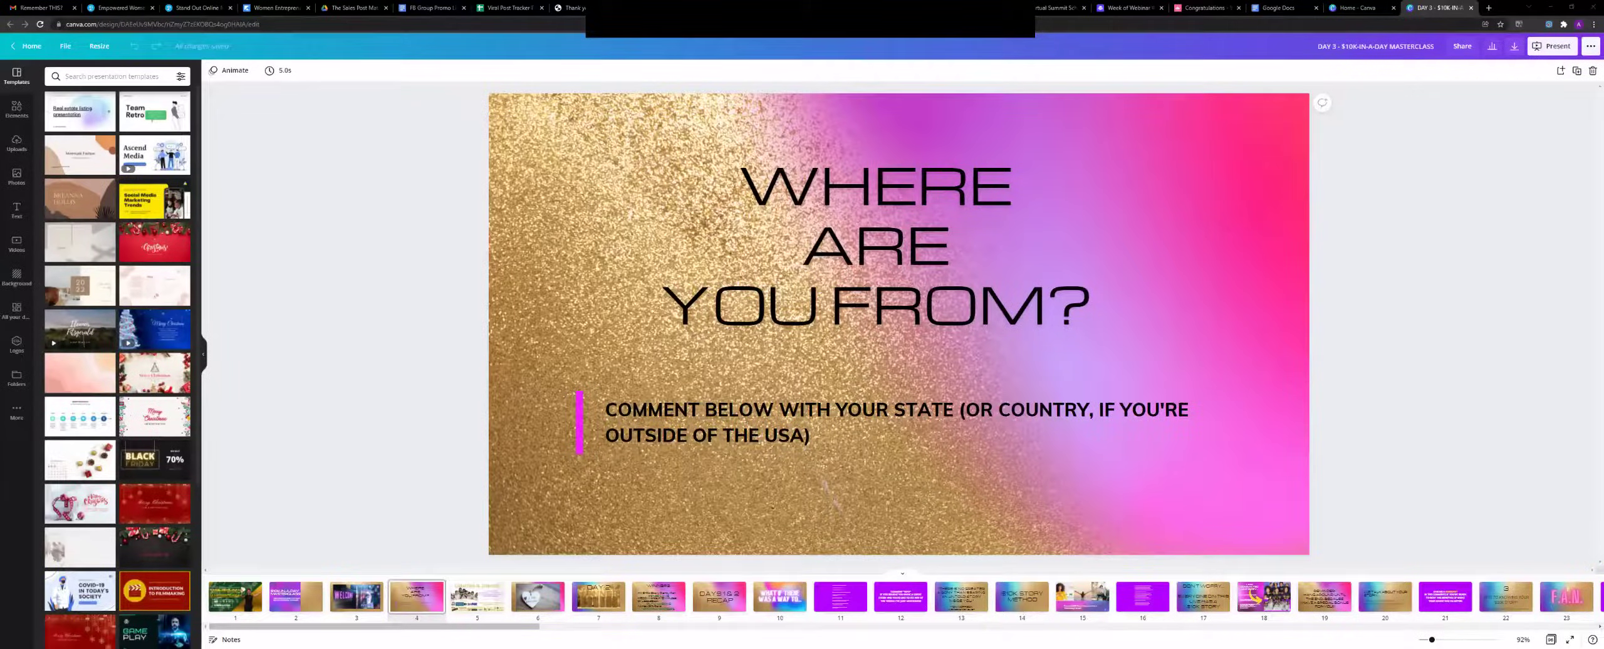
{"action": "left_click", "coordinate": [477, 597]}
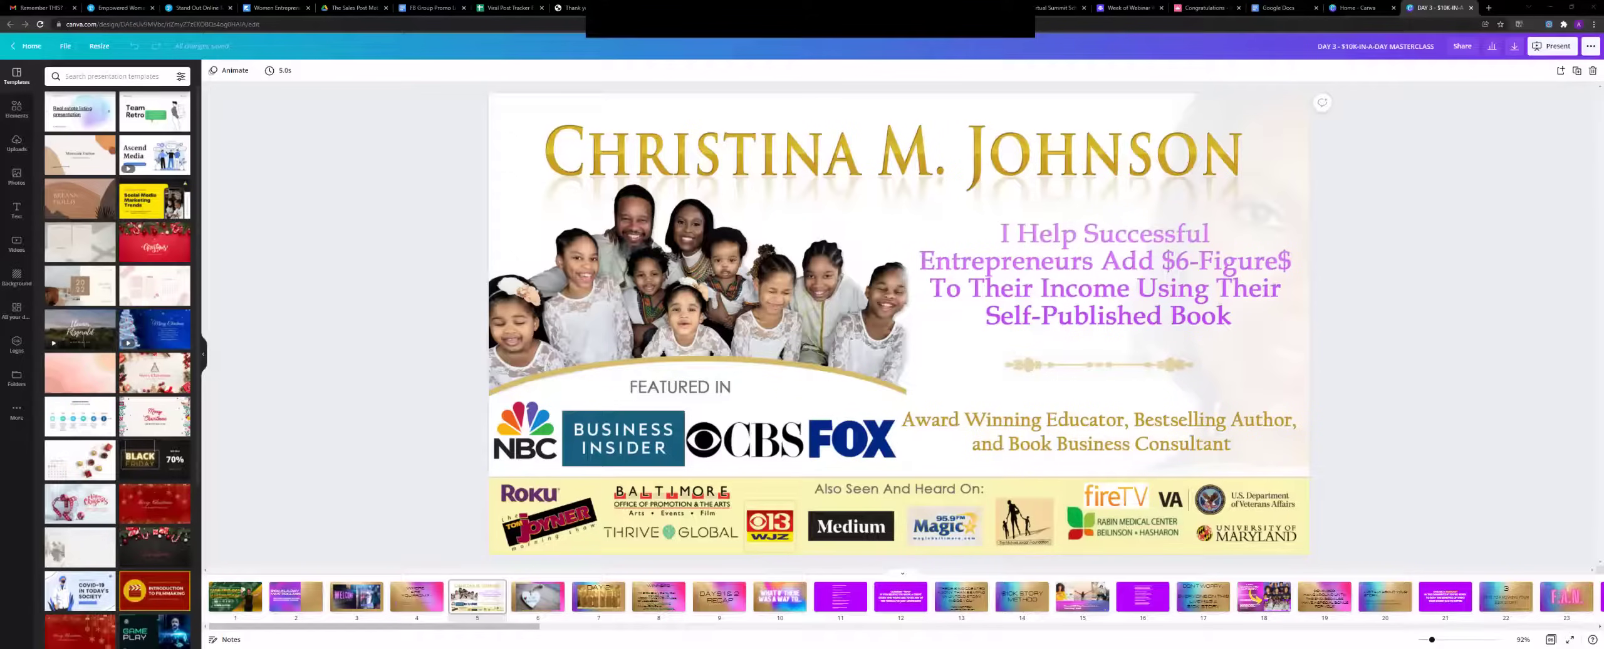
{"action": "left_click", "coordinate": [538, 596]}
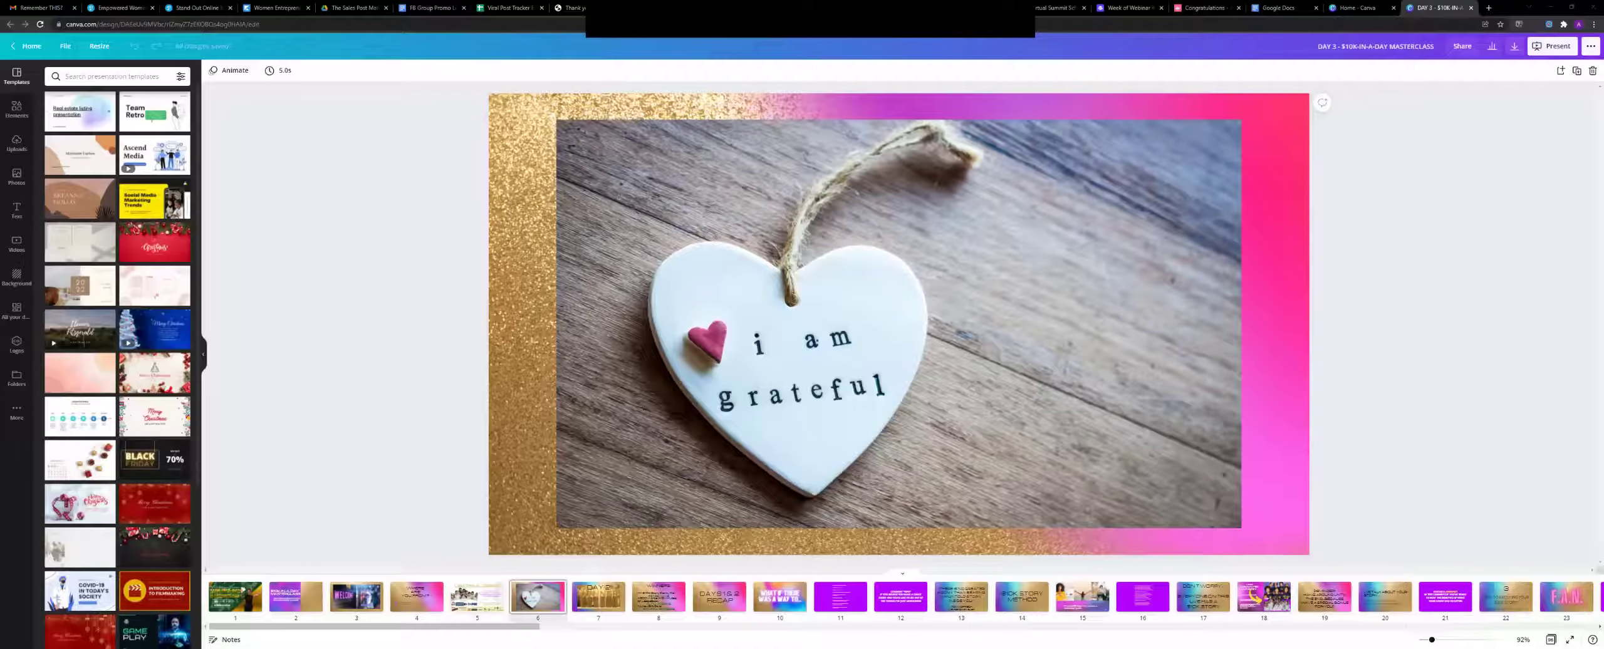
Show the Day 2 winner announcement, the prize winners and the recap slide on pages 7 to 9.
{"action": "left_click", "coordinate": [598, 597]}
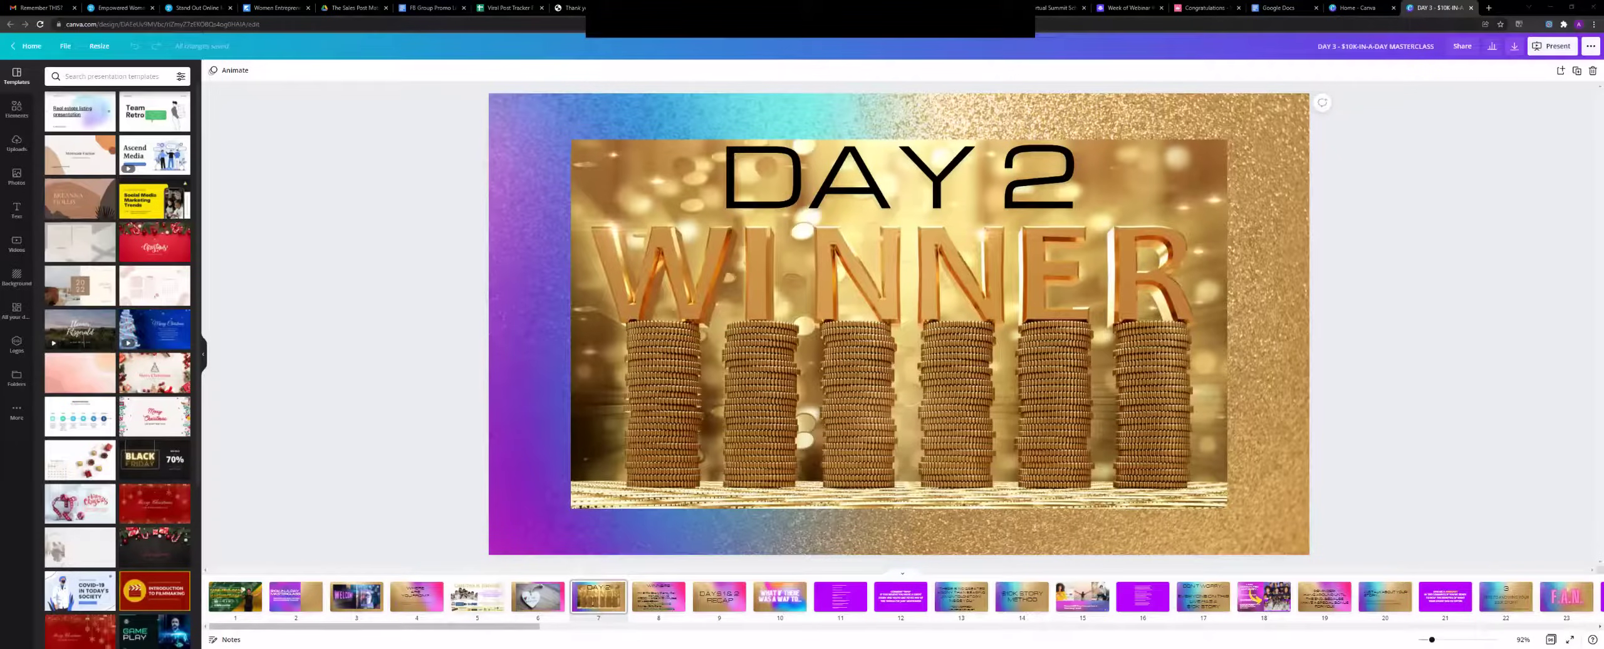
{"action": "key", "text": "Right"}
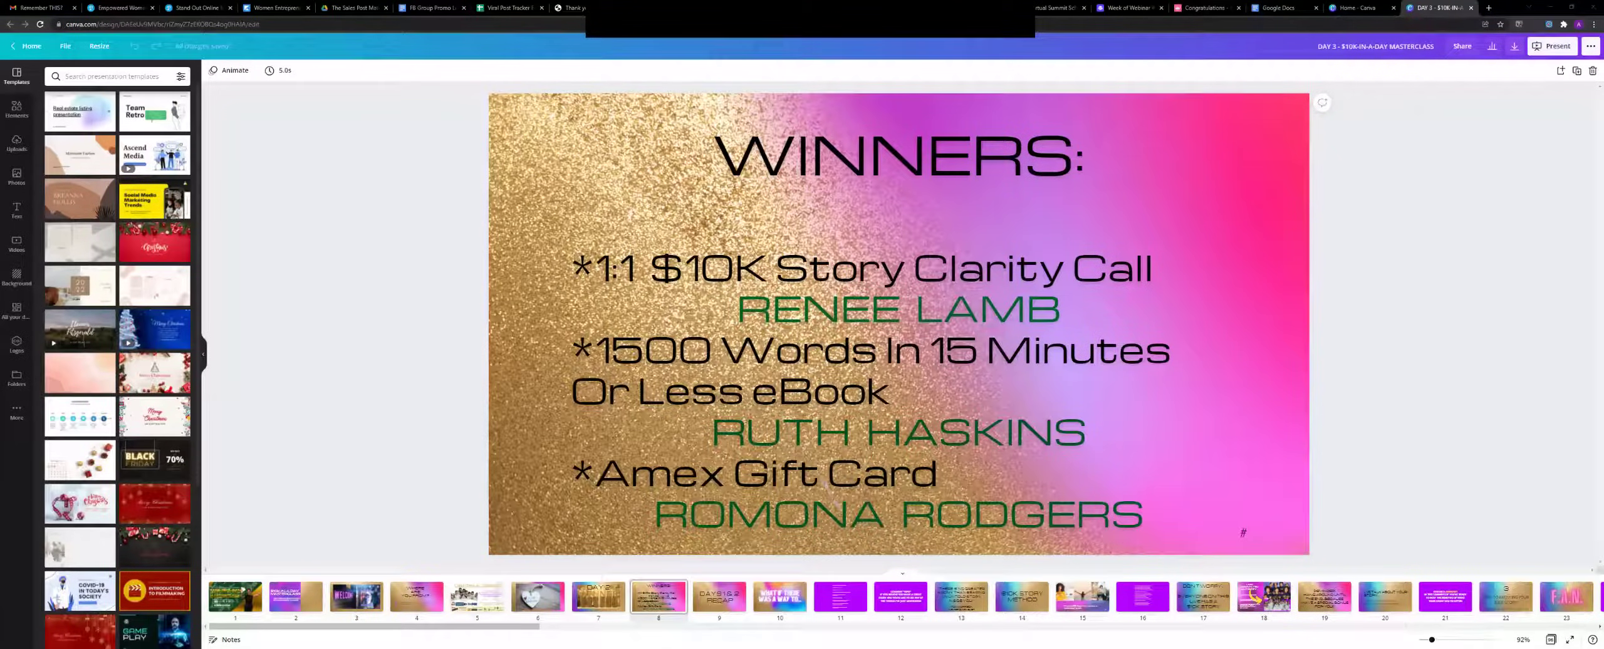
{"action": "key", "text": "Right"}
Go through the "What if there was a way to..." slide, its benefits list, the comment prompt and the untold-story quote, pages 10 to 13.
{"action": "key", "text": "Right"}
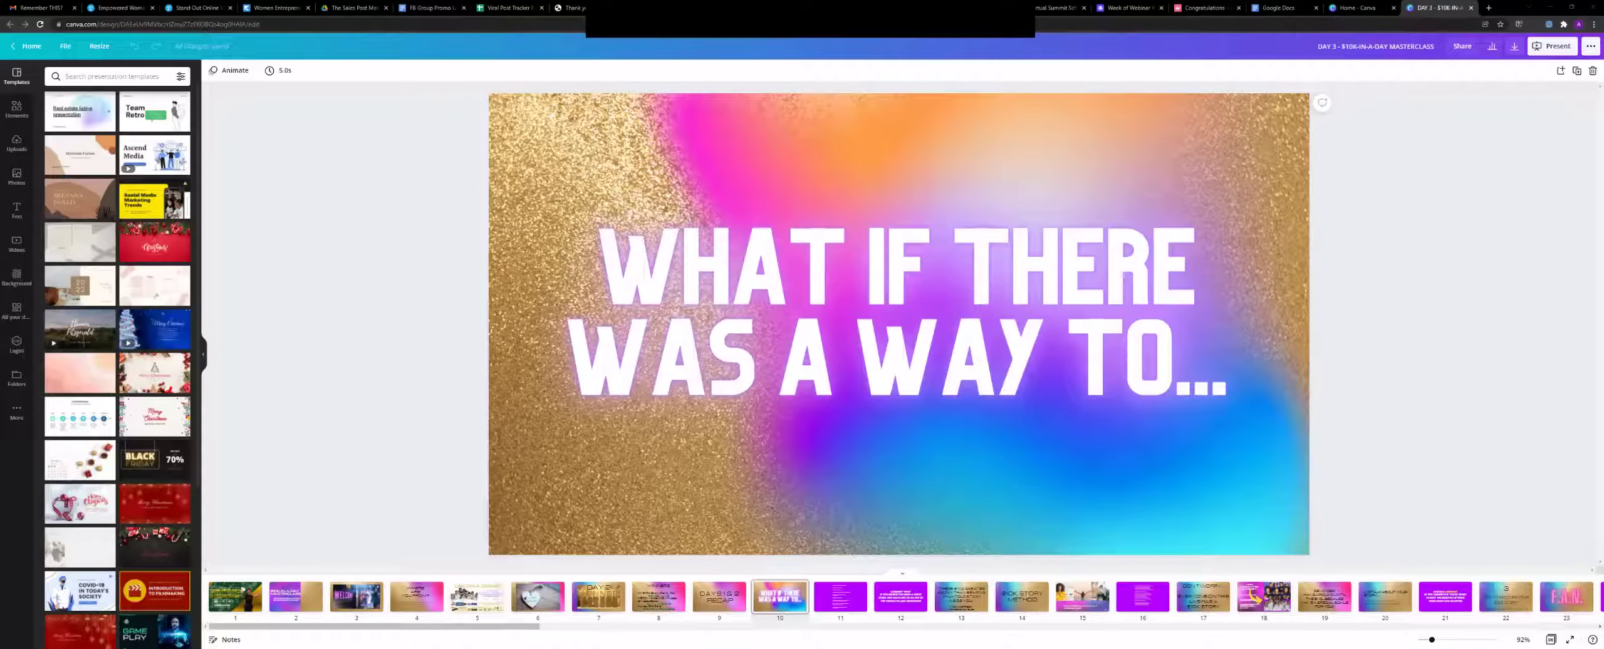
{"action": "left_click", "coordinate": [841, 597]}
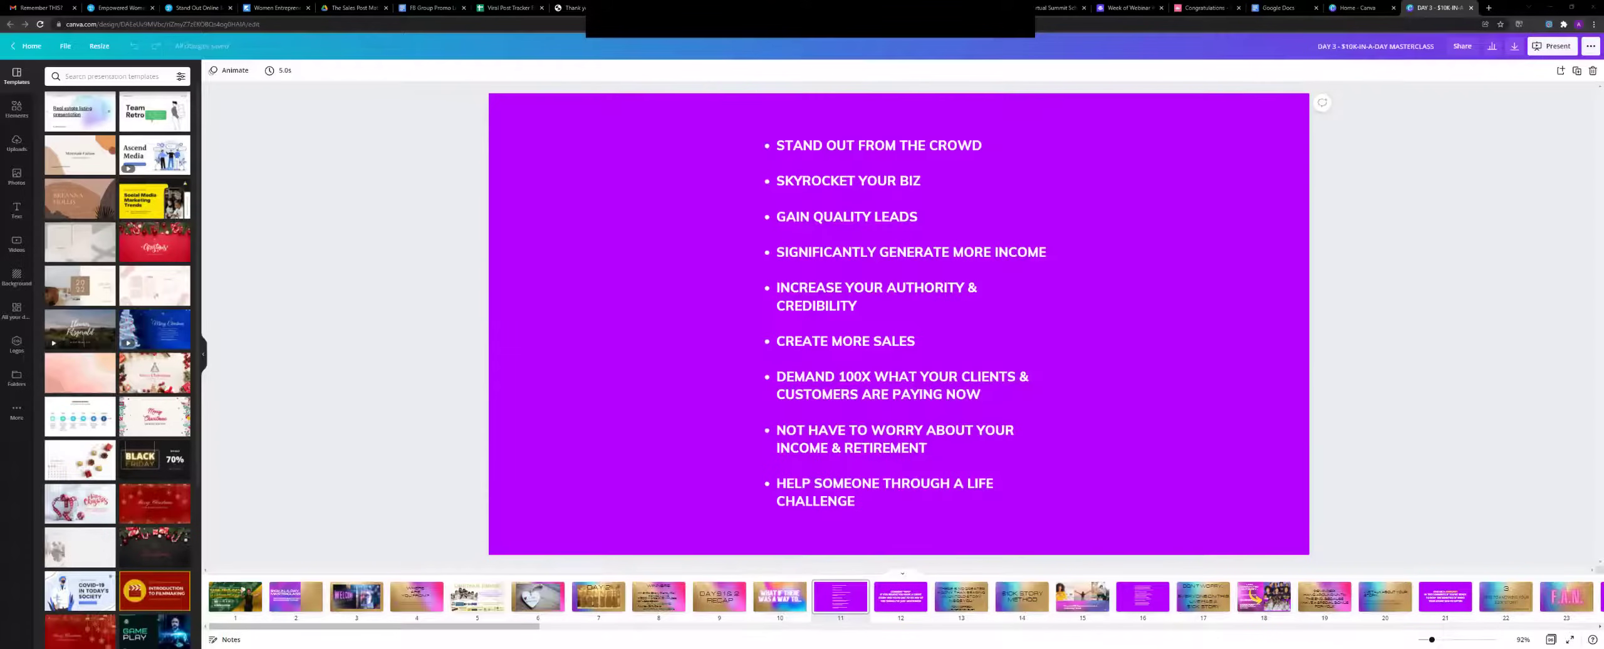
{"action": "left_click", "coordinate": [900, 597]}
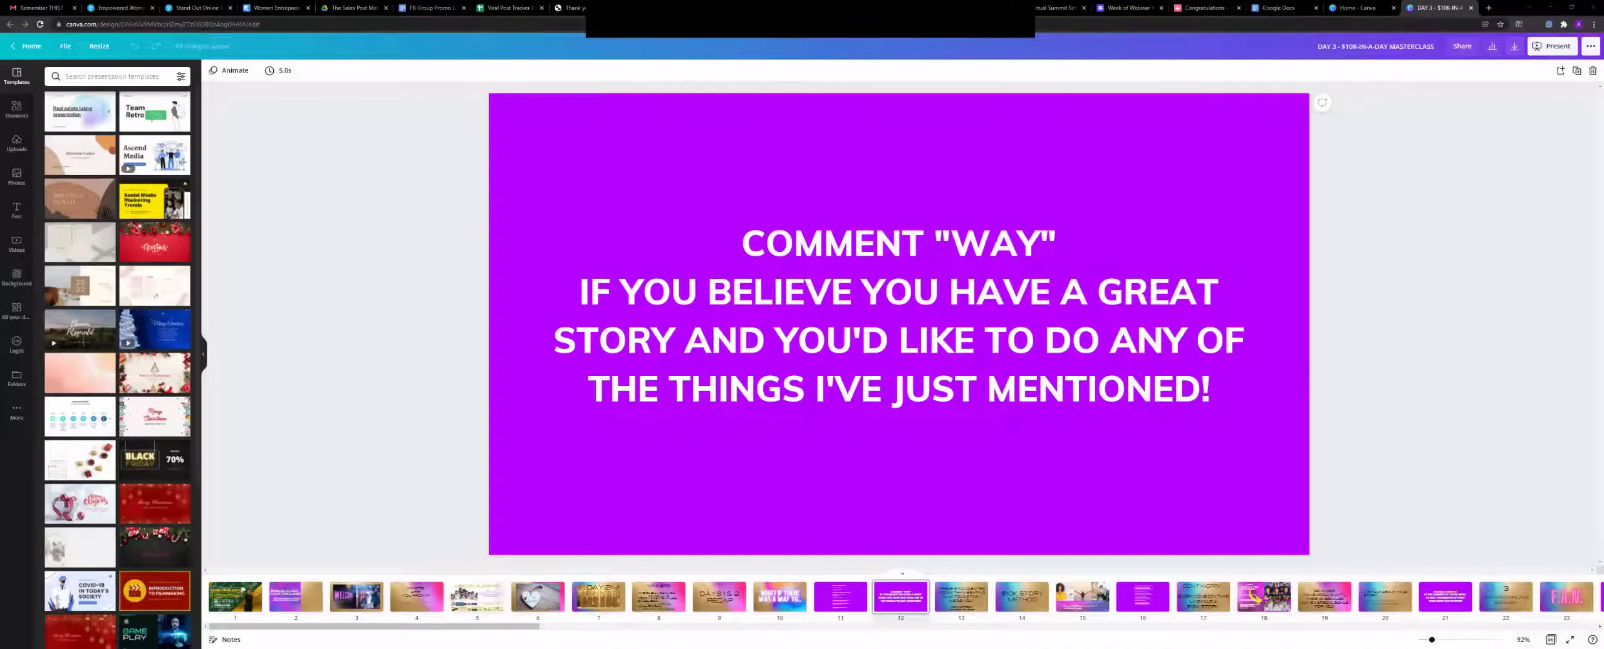
{"action": "left_click", "coordinate": [962, 596]}
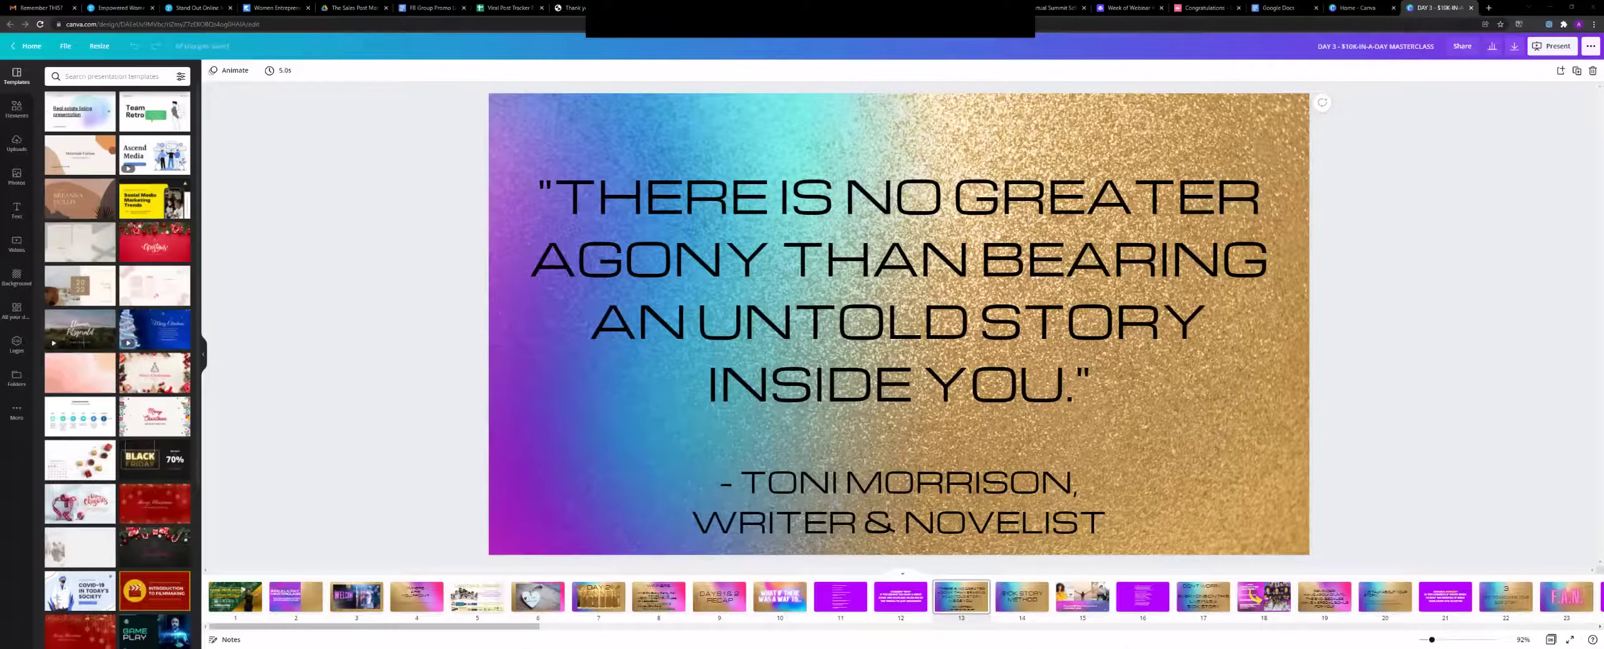
Go through the slides from "$10K Story Method" on page 14 to "I am committed and busy" on page 18.
{"action": "left_click", "coordinate": [1022, 597]}
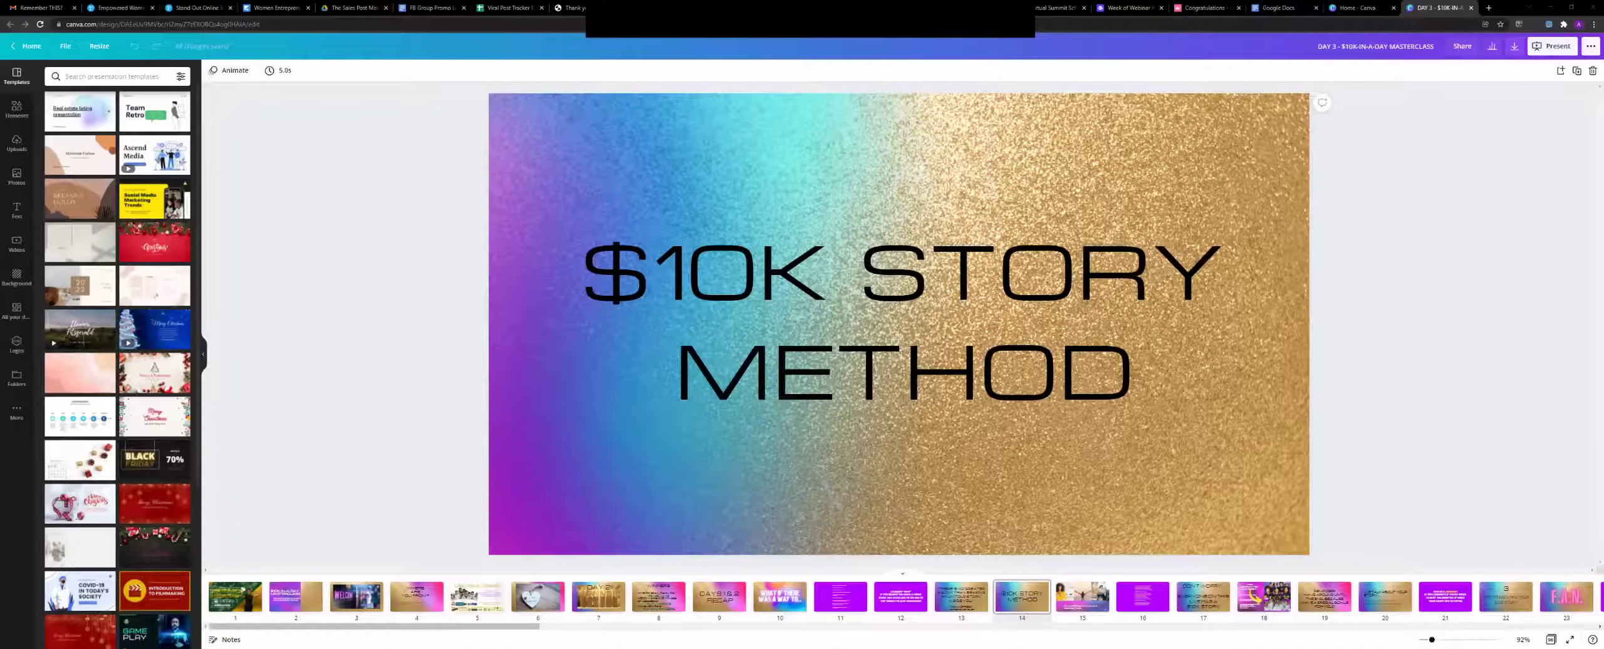
{"action": "left_click", "coordinate": [1082, 596]}
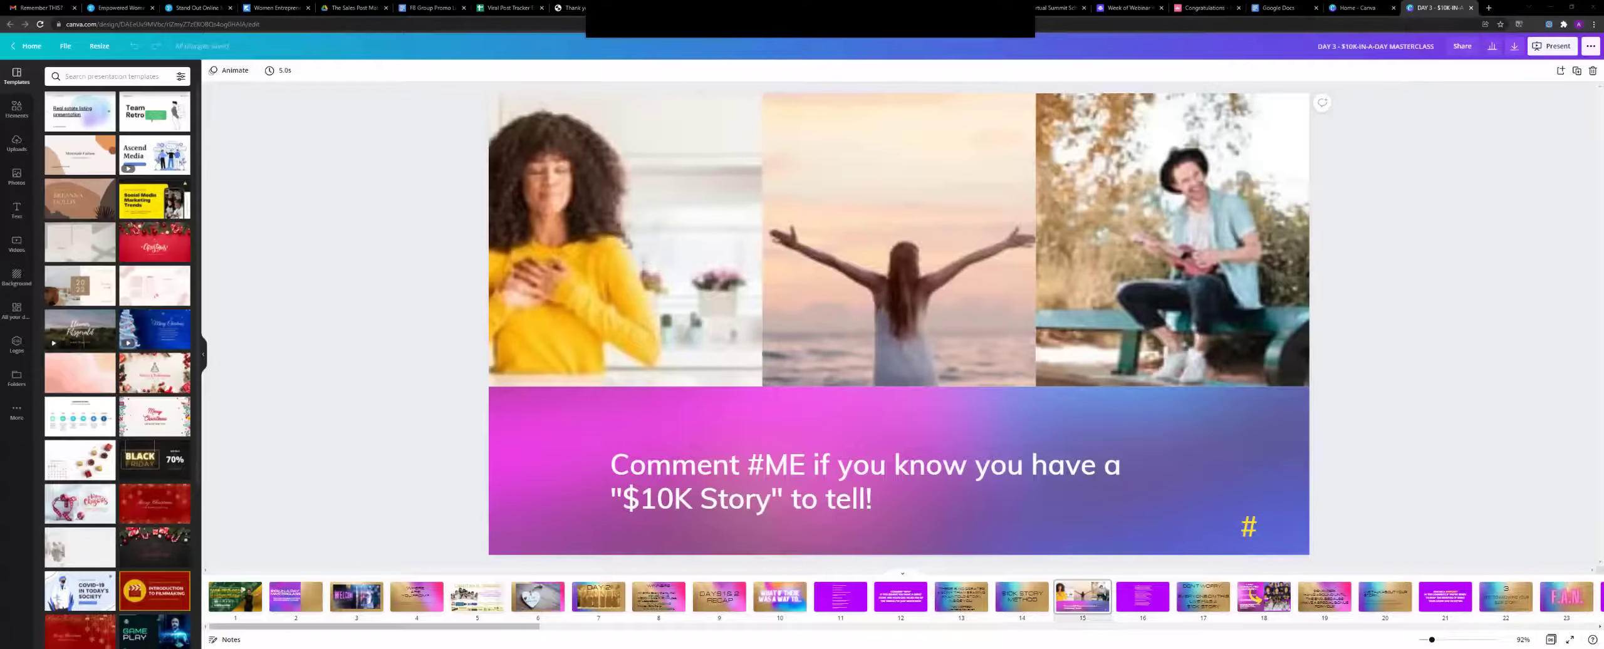
{"action": "left_click", "coordinate": [1143, 596]}
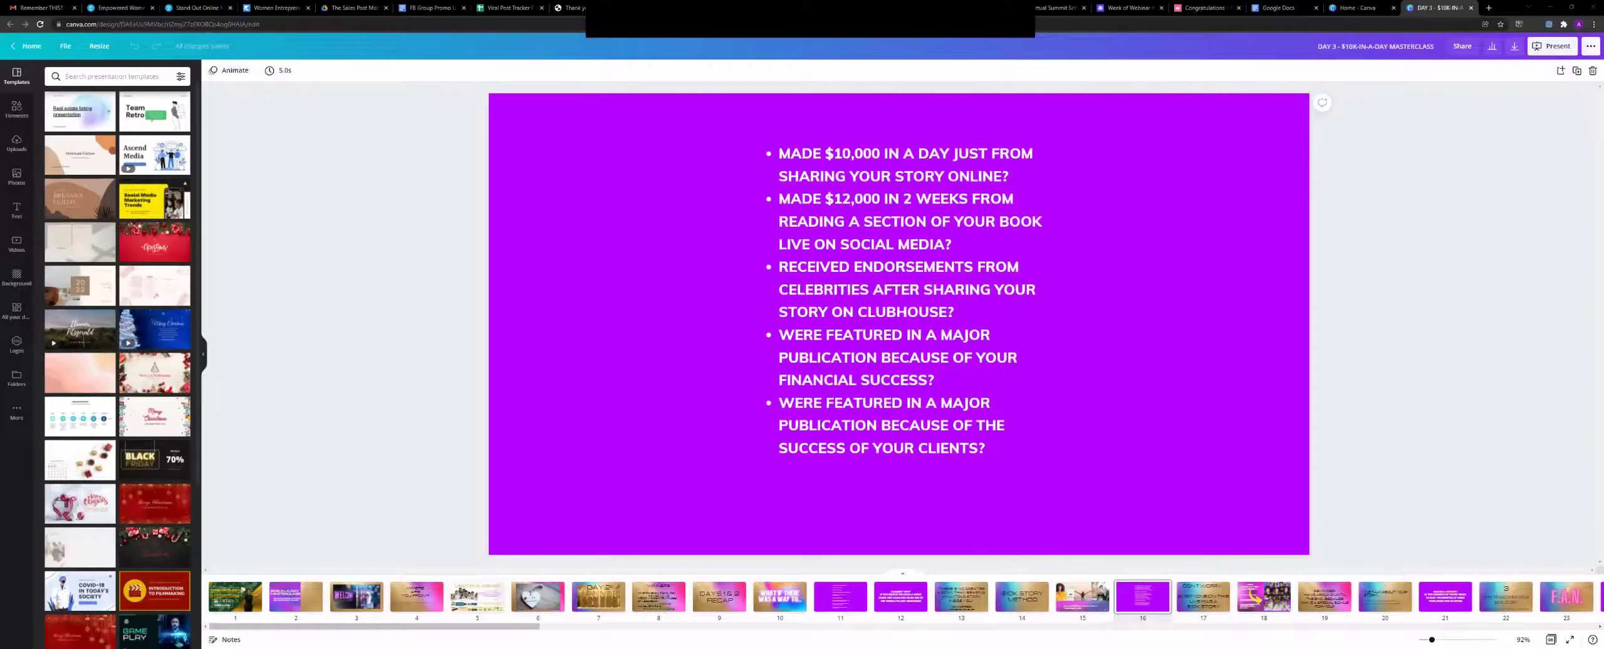
{"action": "key", "text": "Right"}
{"action": "key", "text": "Right"}
Advance past the #IMREADY and F.A.N. slides to the Day 1 to Day 3 overview on page 24.
{"action": "key", "text": "Right"}
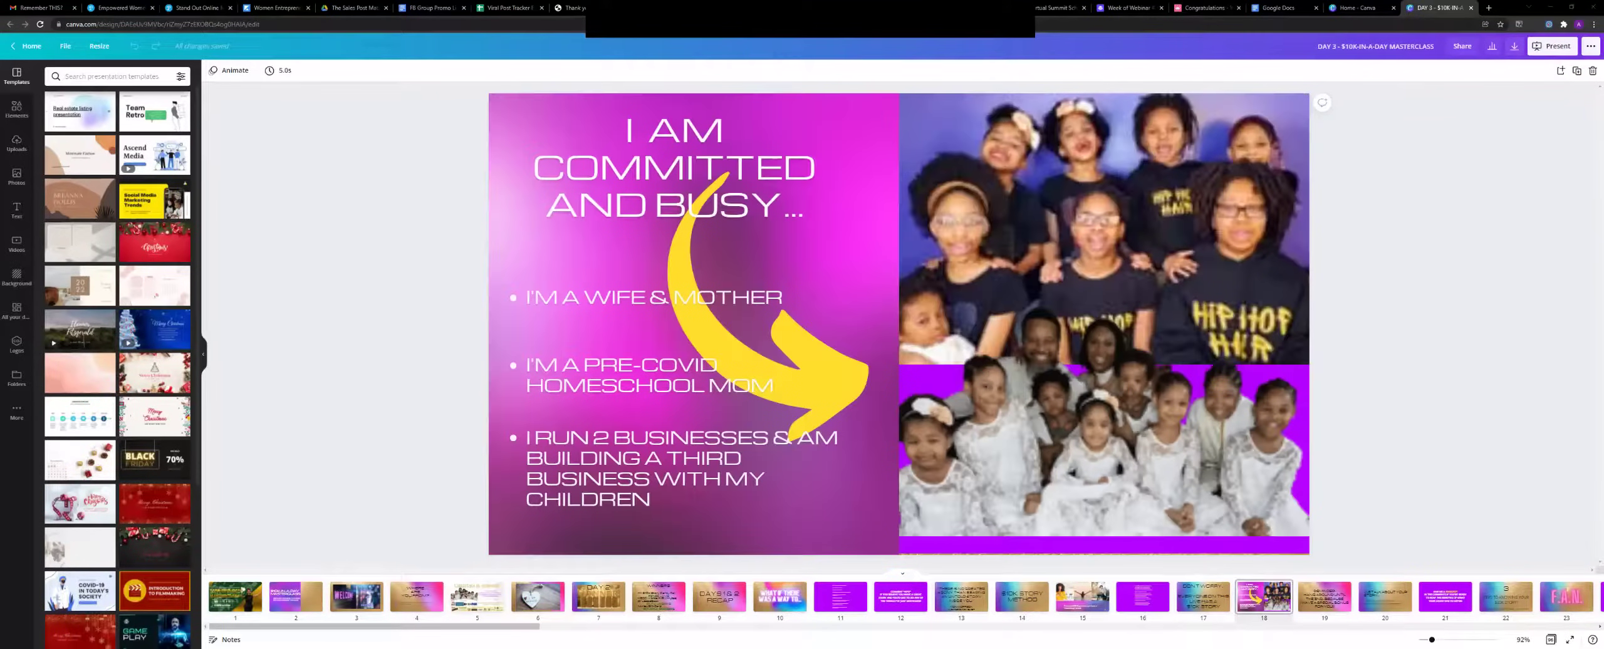
{"action": "key", "text": "Right"}
{"action": "key", "text": "Right"}
{"action": "key", "text": "Right"}
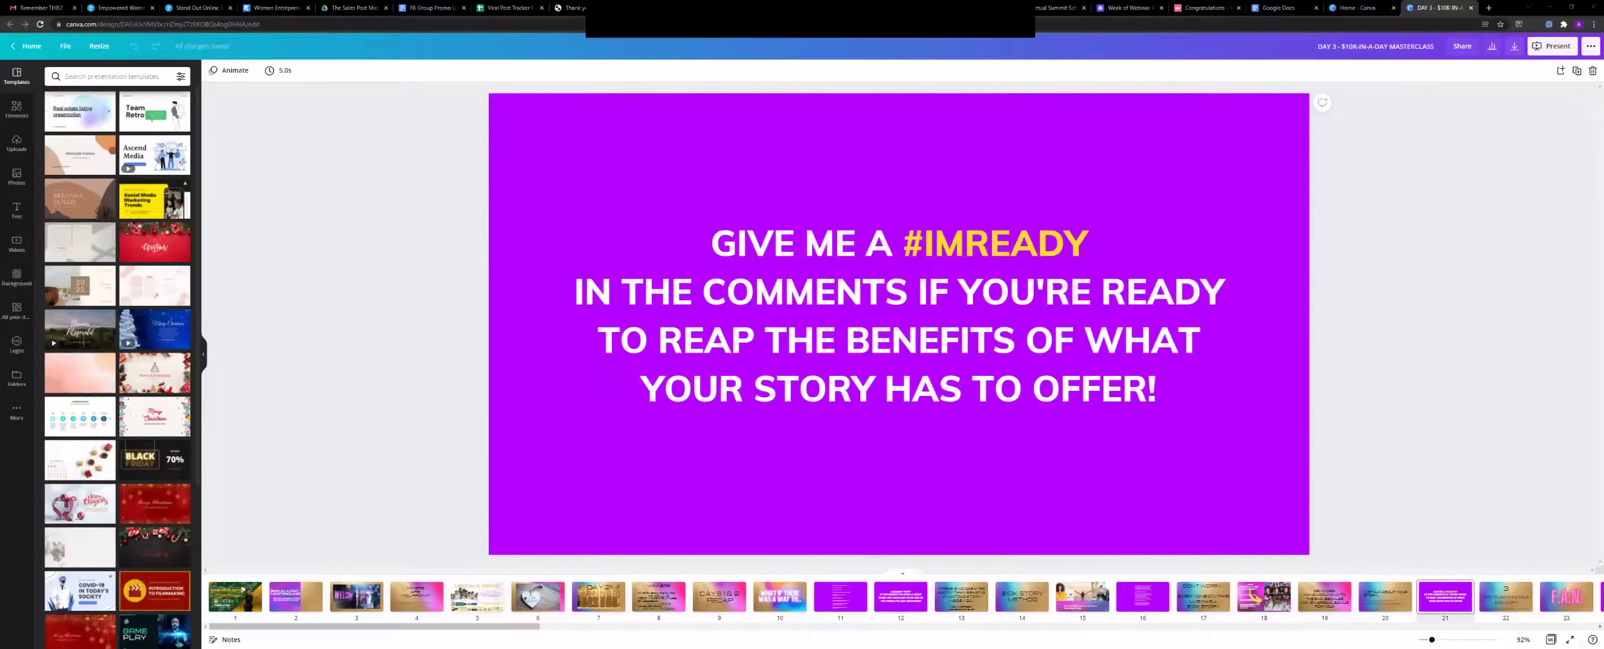
{"action": "key", "text": "Right"}
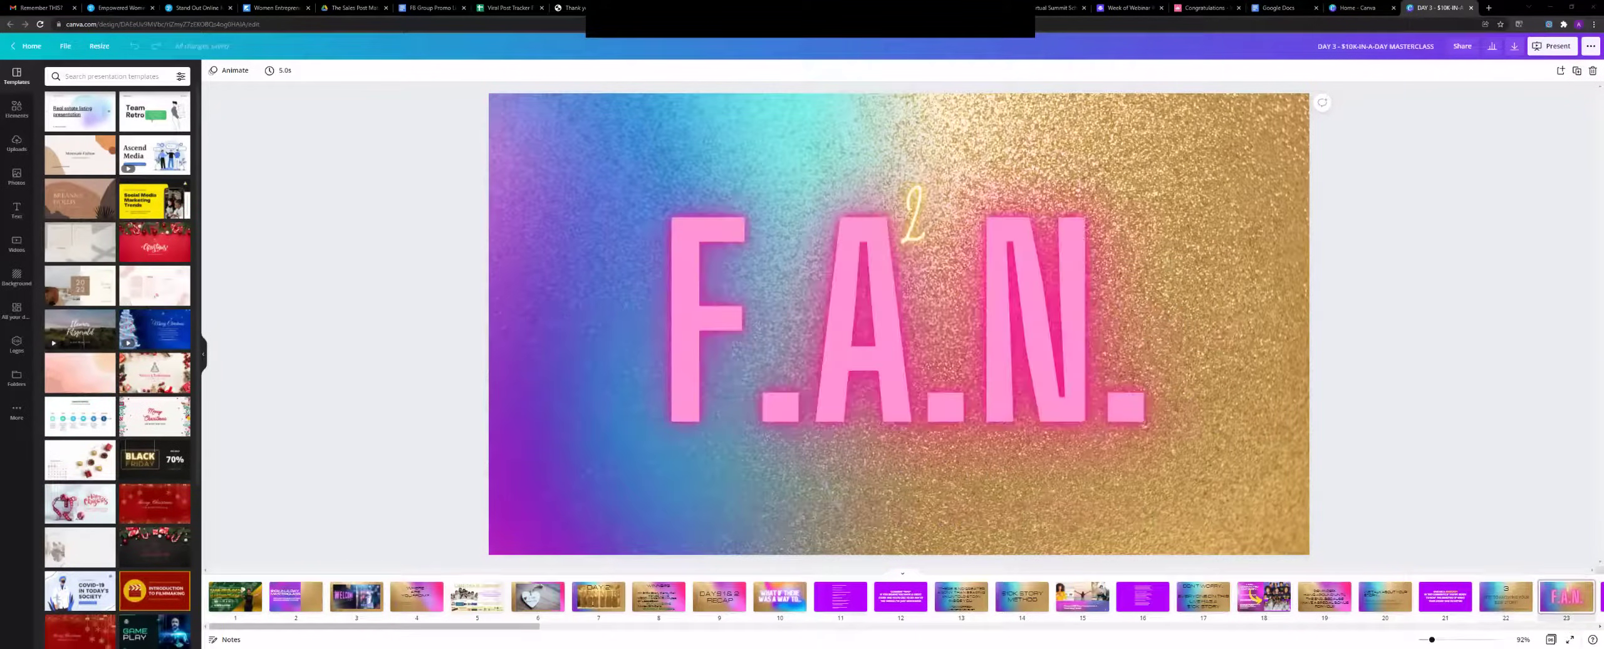
{"action": "key", "text": "Right"}
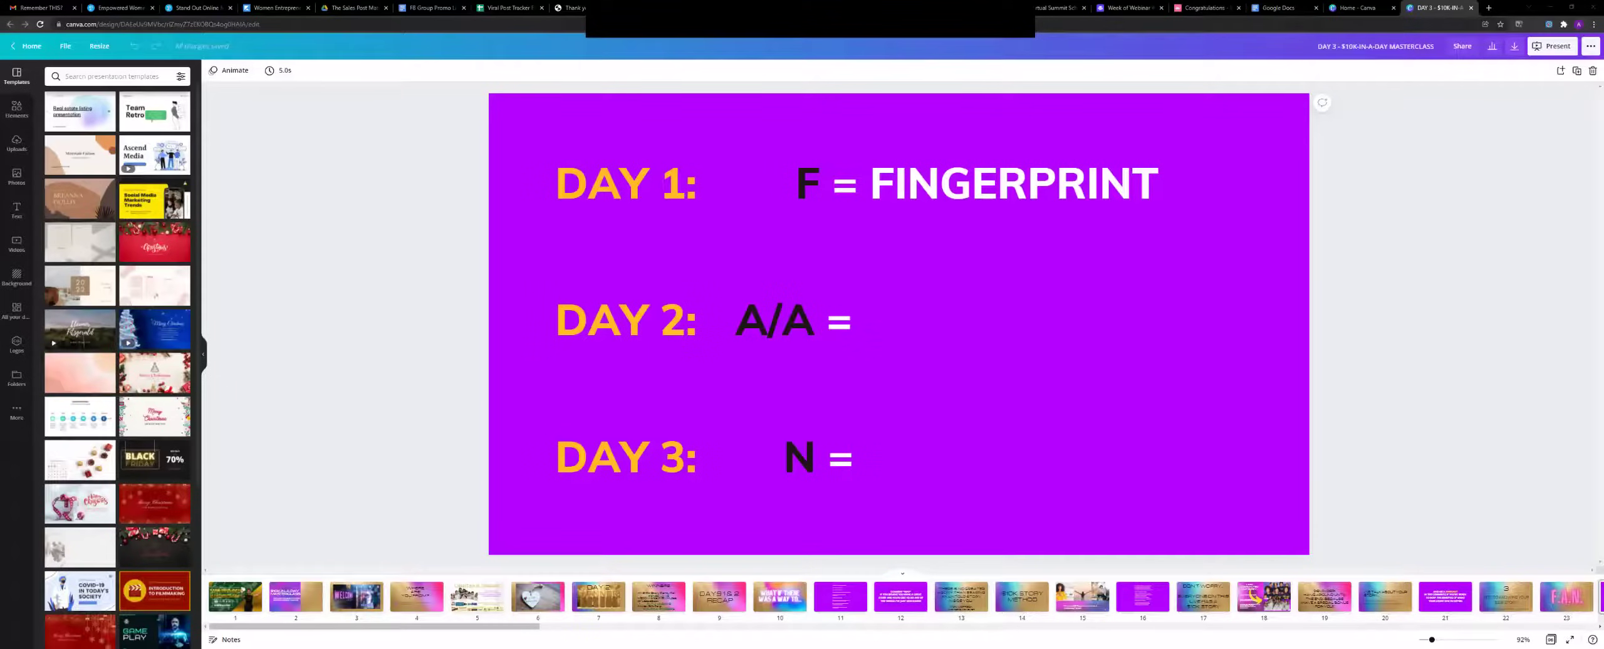
Continue from the Day 1 to Day 3 overview to the "Challenge" slide on page 26.
{"action": "left_click", "coordinate": [896, 30]}
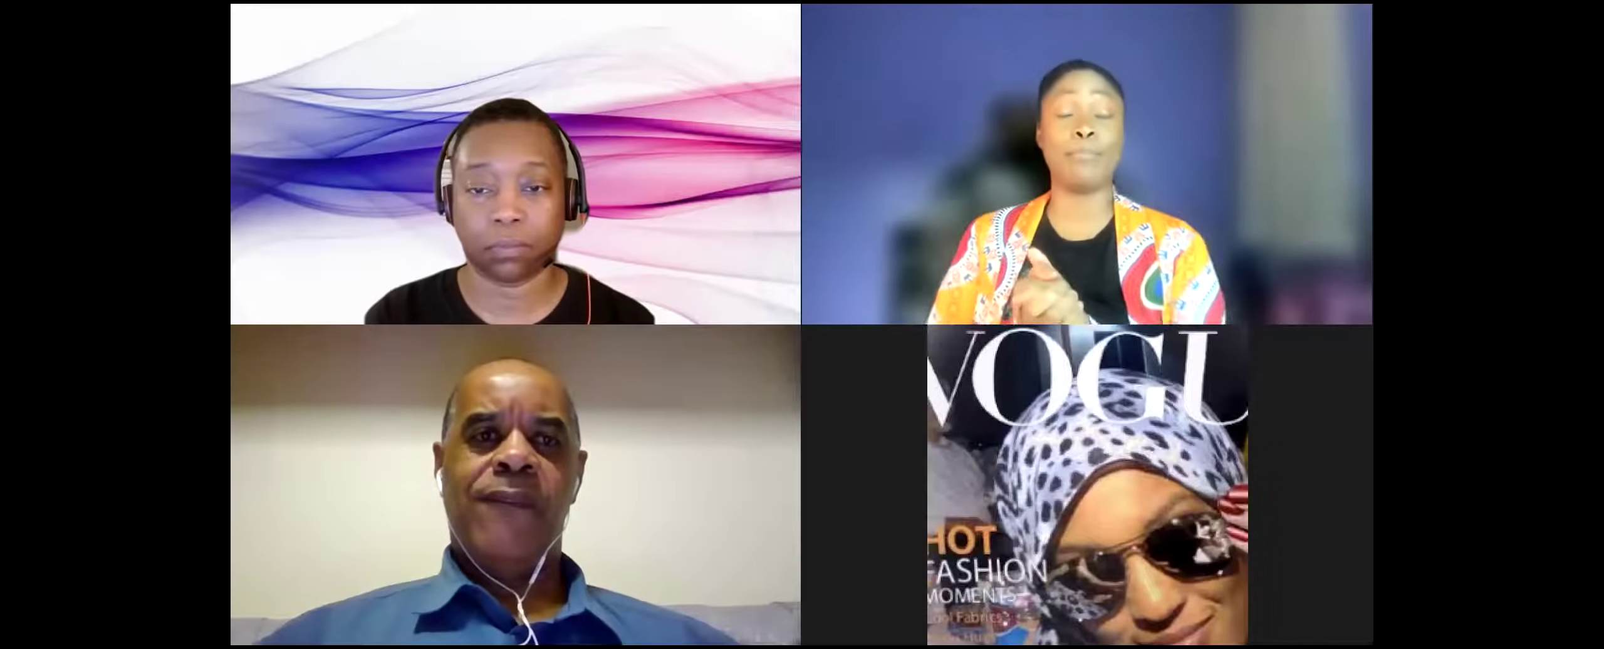
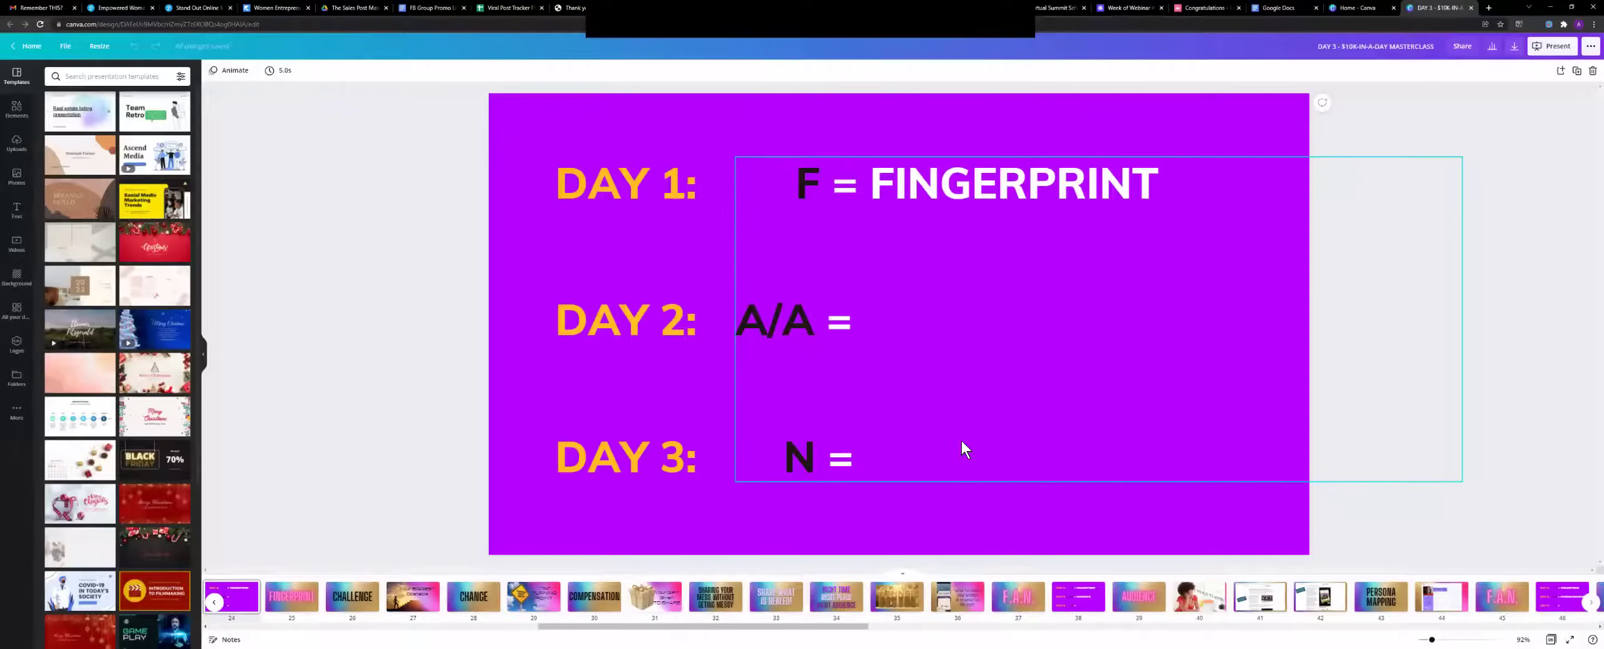
{"action": "scroll", "coordinate": [961, 441], "scroll_direction": "down", "scroll_amount": 1}
{"action": "scroll", "coordinate": [898, 324], "scroll_direction": "down", "scroll_amount": 1}
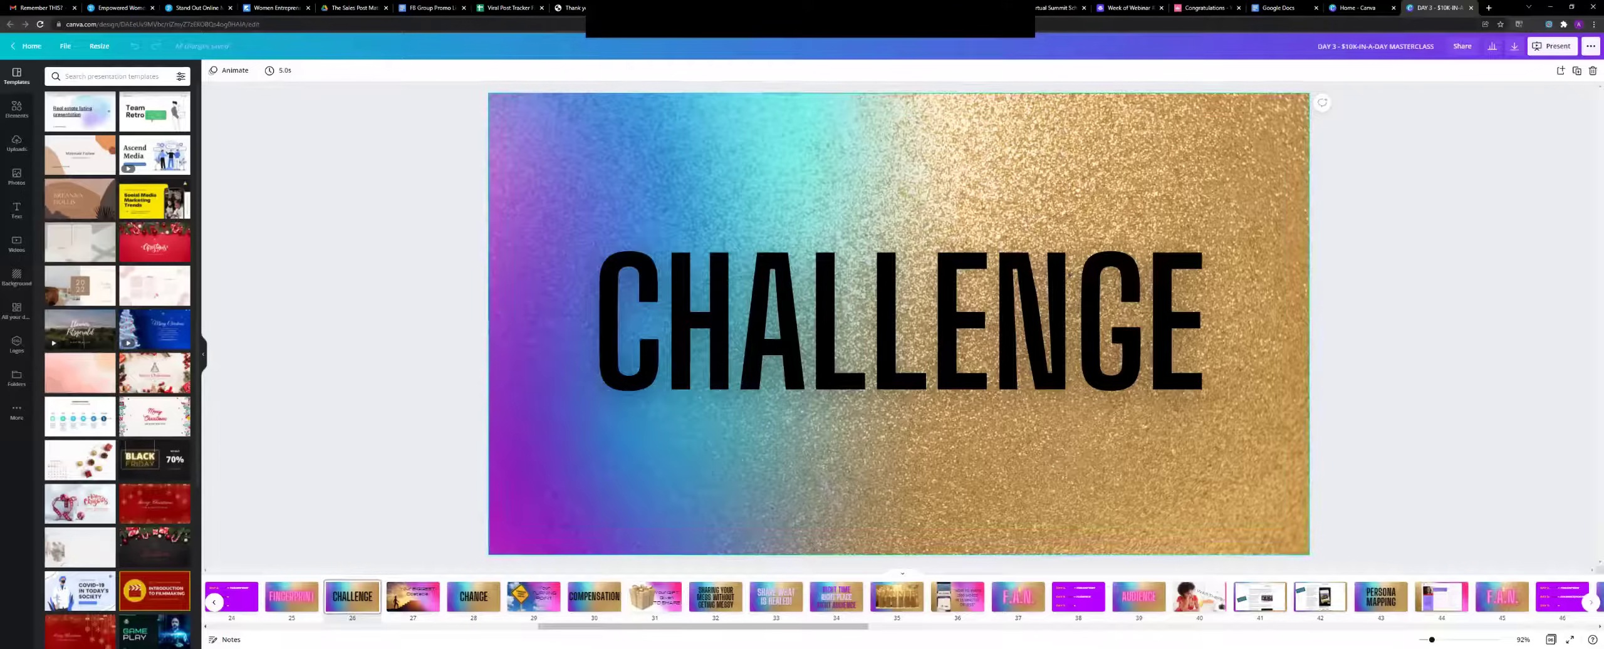
Find the client recommendation slides further along the deck and show pages 70, 71 and 72.
{"action": "scroll", "coordinate": [902, 599], "scroll_direction": "right", "scroll_amount": 10}
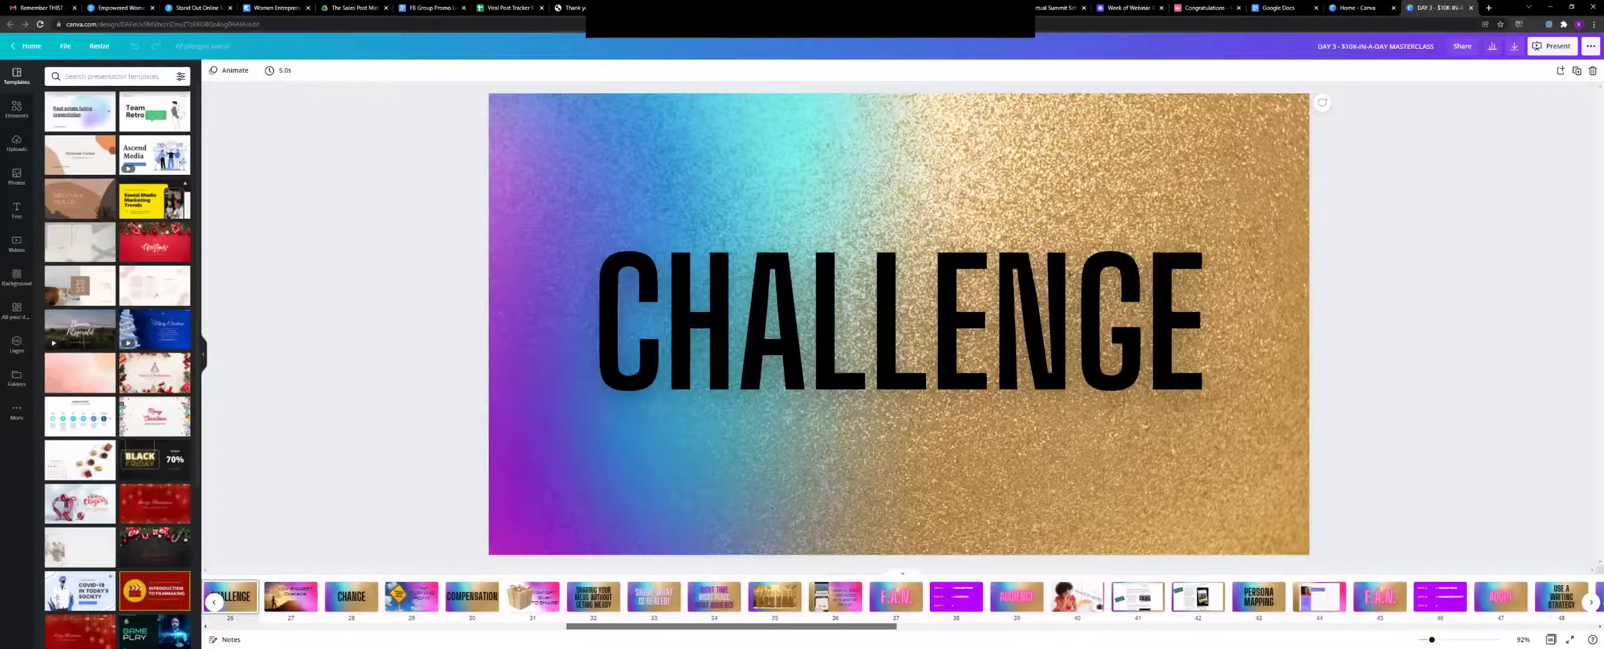
{"action": "scroll", "coordinate": [903, 599], "scroll_direction": "right", "scroll_amount": 4}
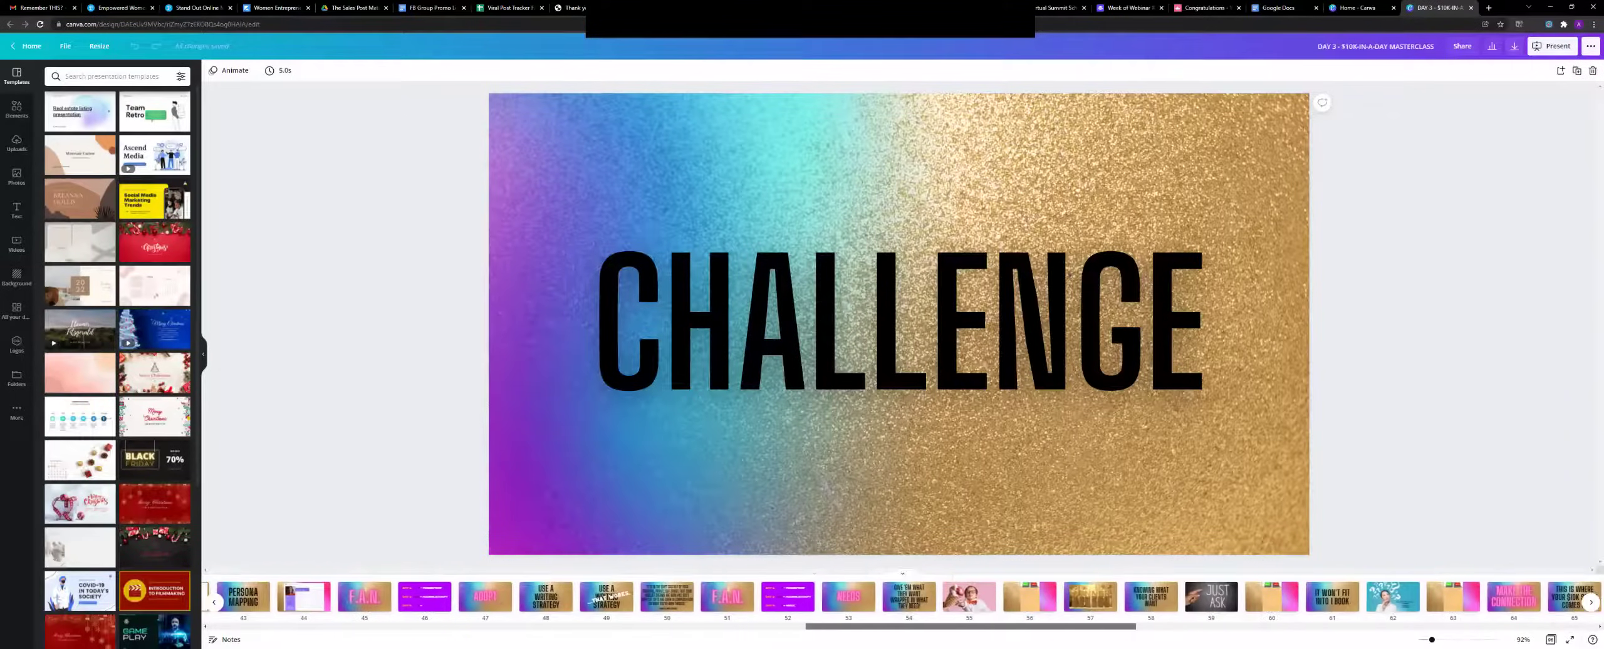
{"action": "scroll", "coordinate": [903, 599], "scroll_direction": "left", "scroll_amount": 3}
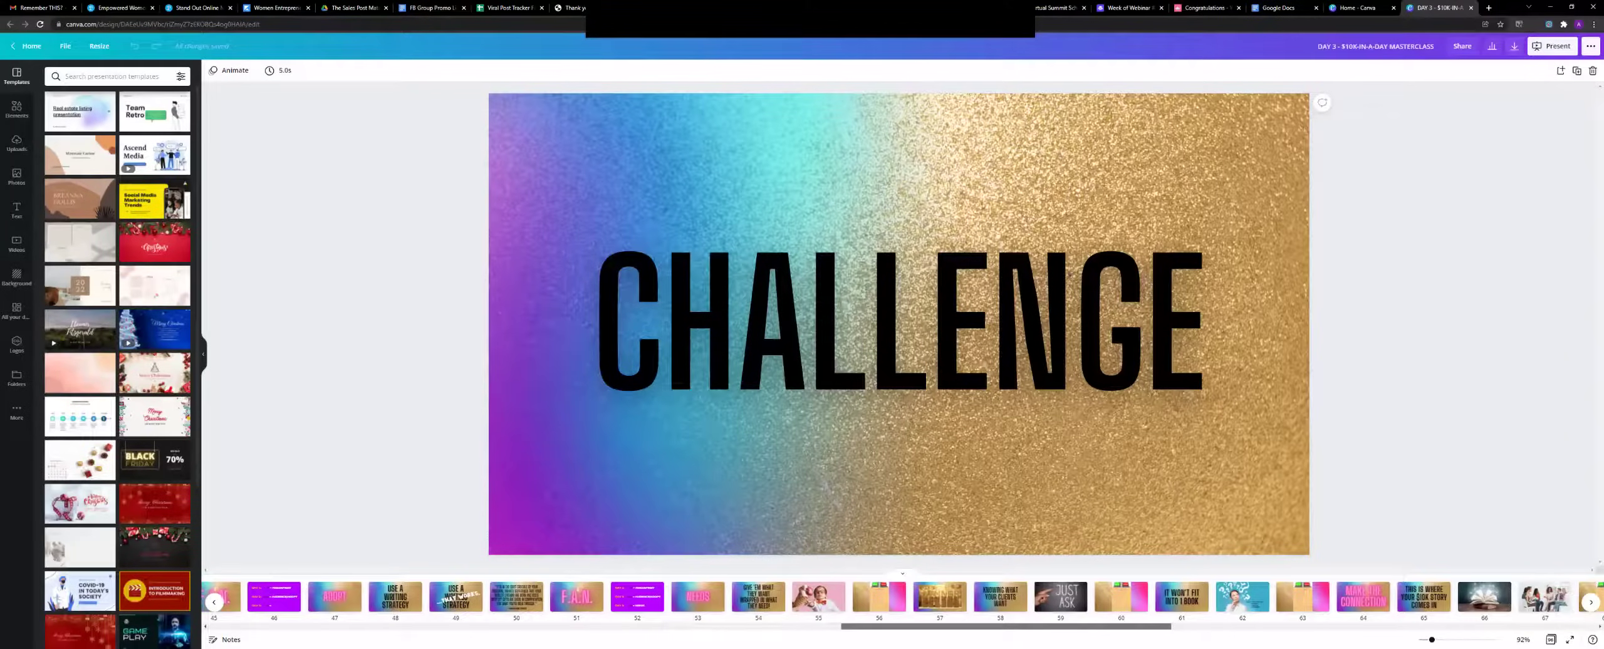
{"action": "scroll", "coordinate": [902, 599], "scroll_direction": "right", "scroll_amount": 5}
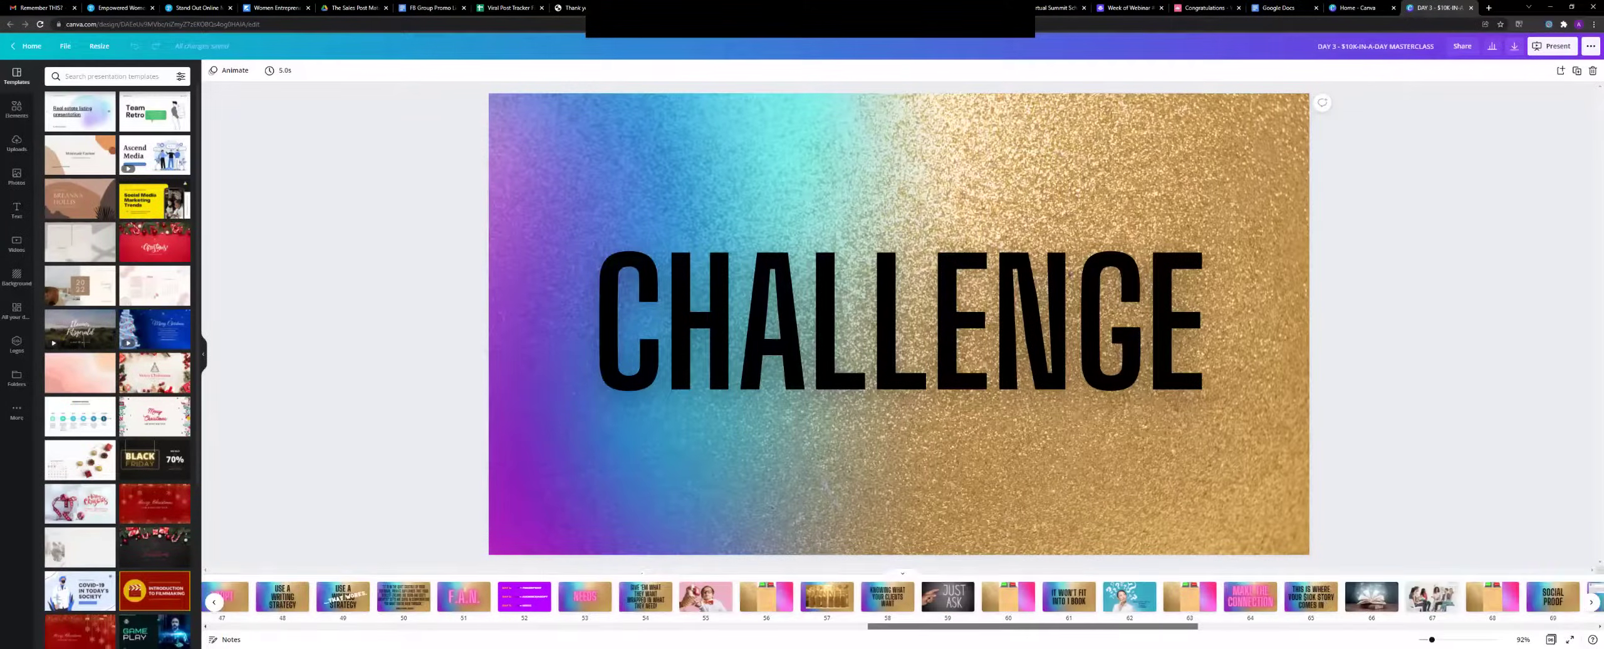
{"action": "scroll", "coordinate": [902, 598], "scroll_direction": "right", "scroll_amount": 3}
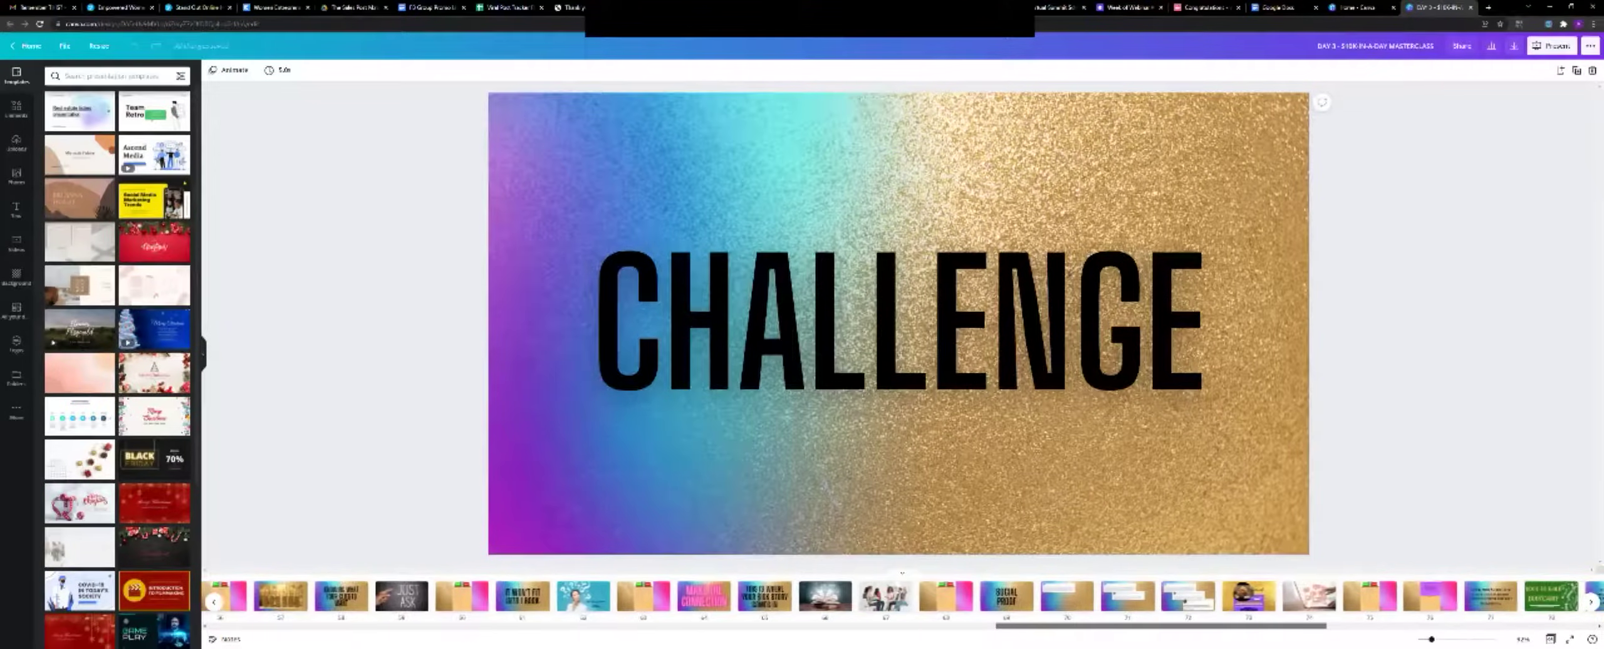
{"action": "left_click", "coordinate": [1050, 596]}
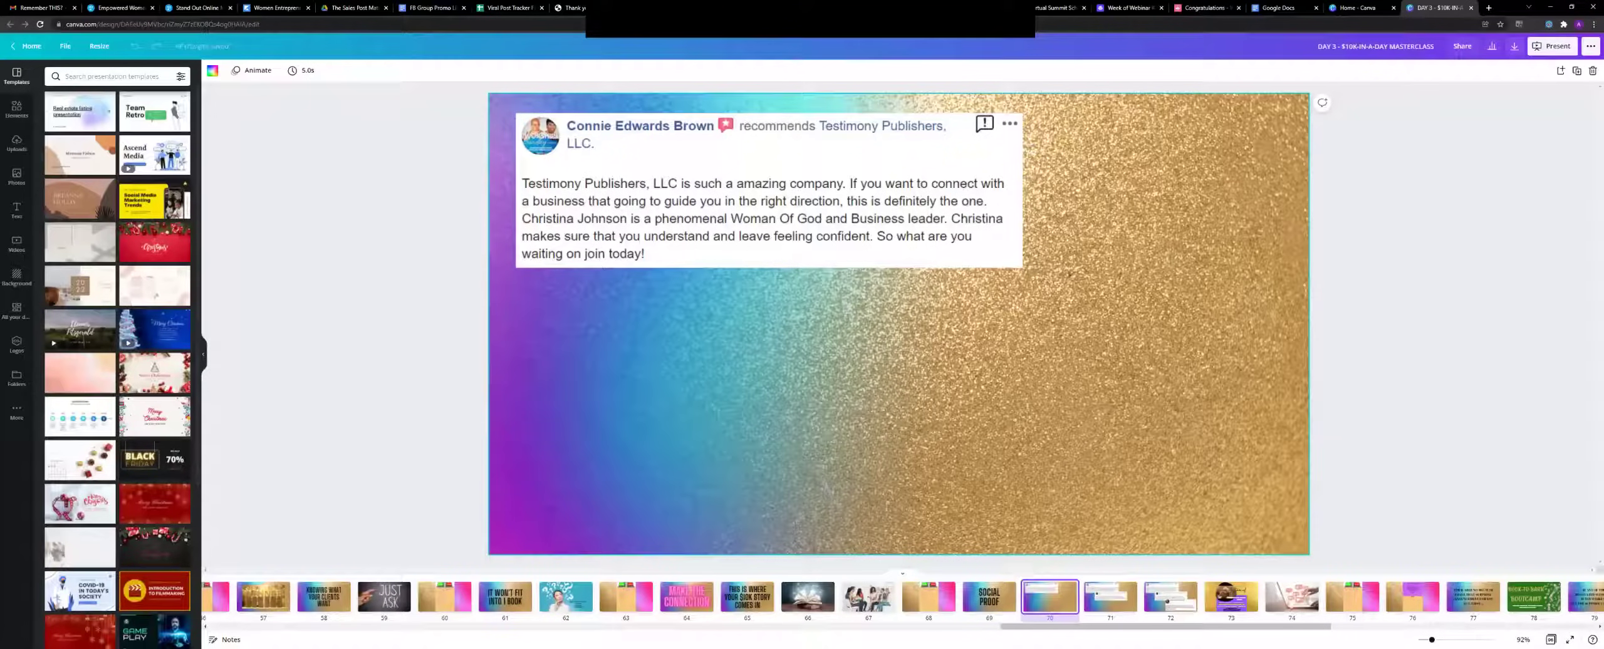
{"action": "left_click", "coordinate": [1109, 597]}
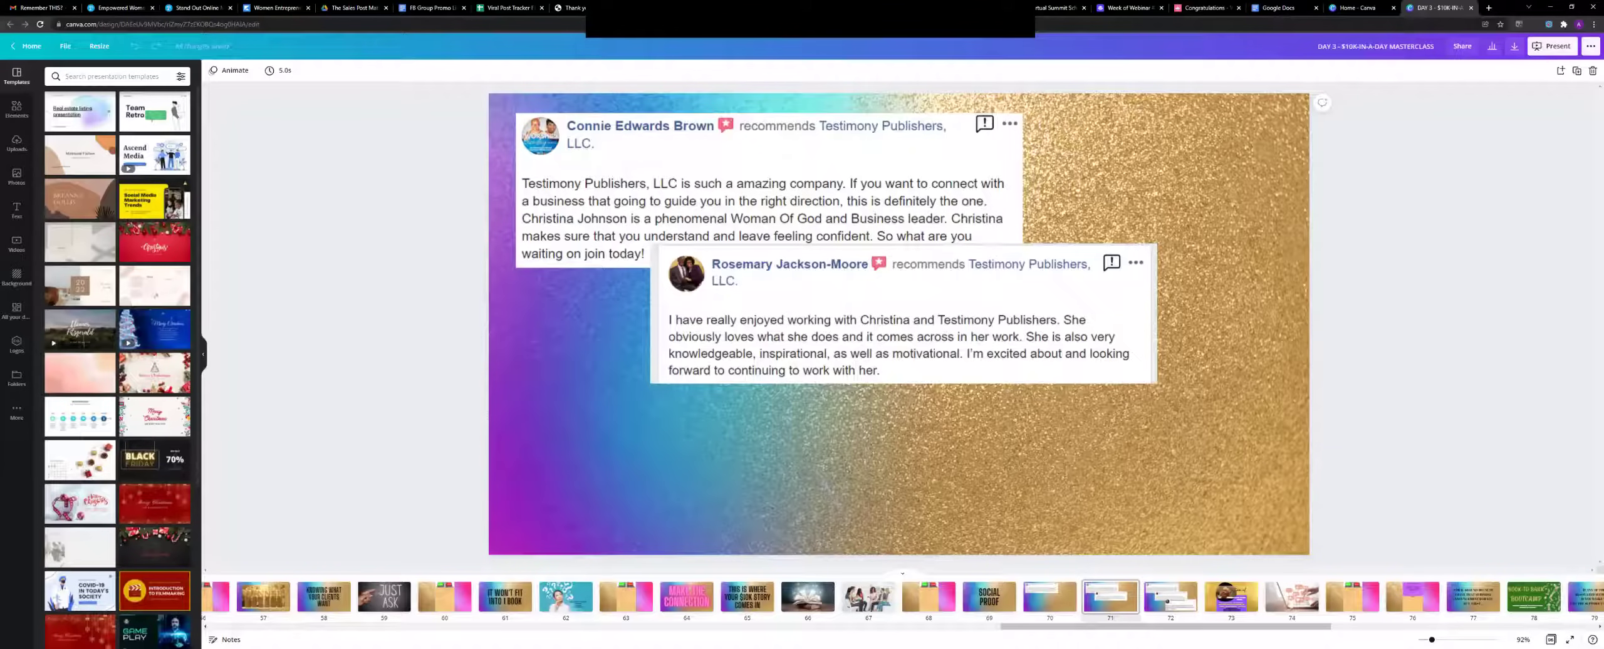
{"action": "left_click", "coordinate": [1170, 597]}
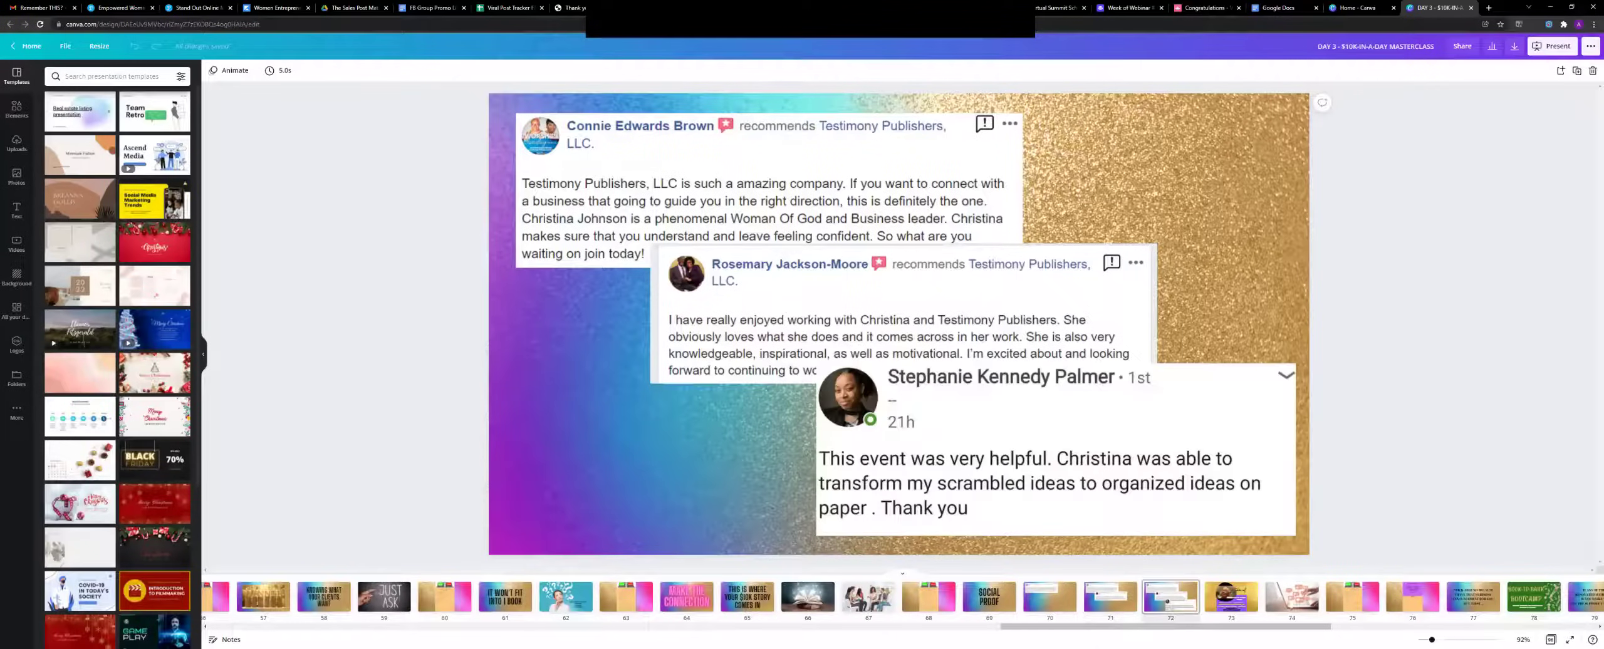
Return to the first client recommendation on page 70 and step forward again to page 72.
{"action": "key", "text": "Left"}
{"action": "key", "text": "Left"}
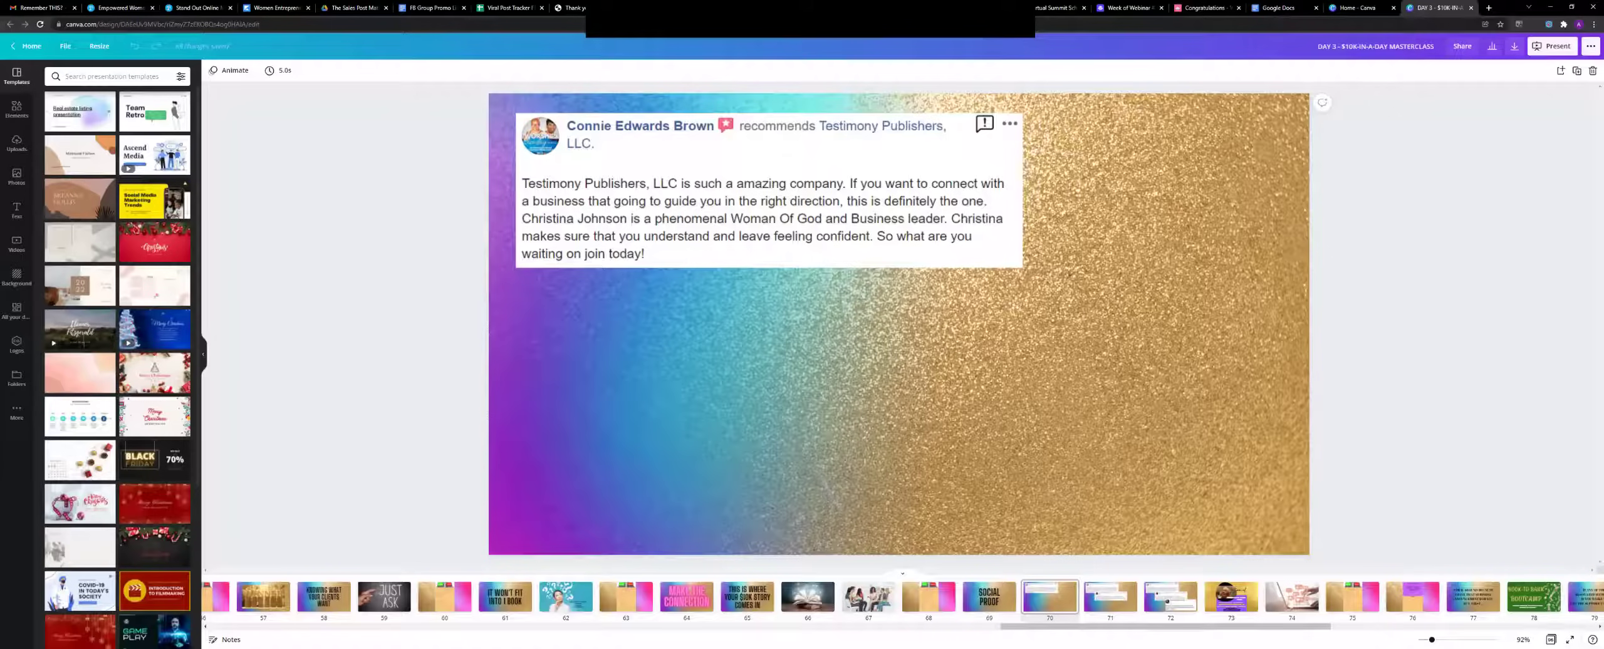
{"action": "key", "text": "Right"}
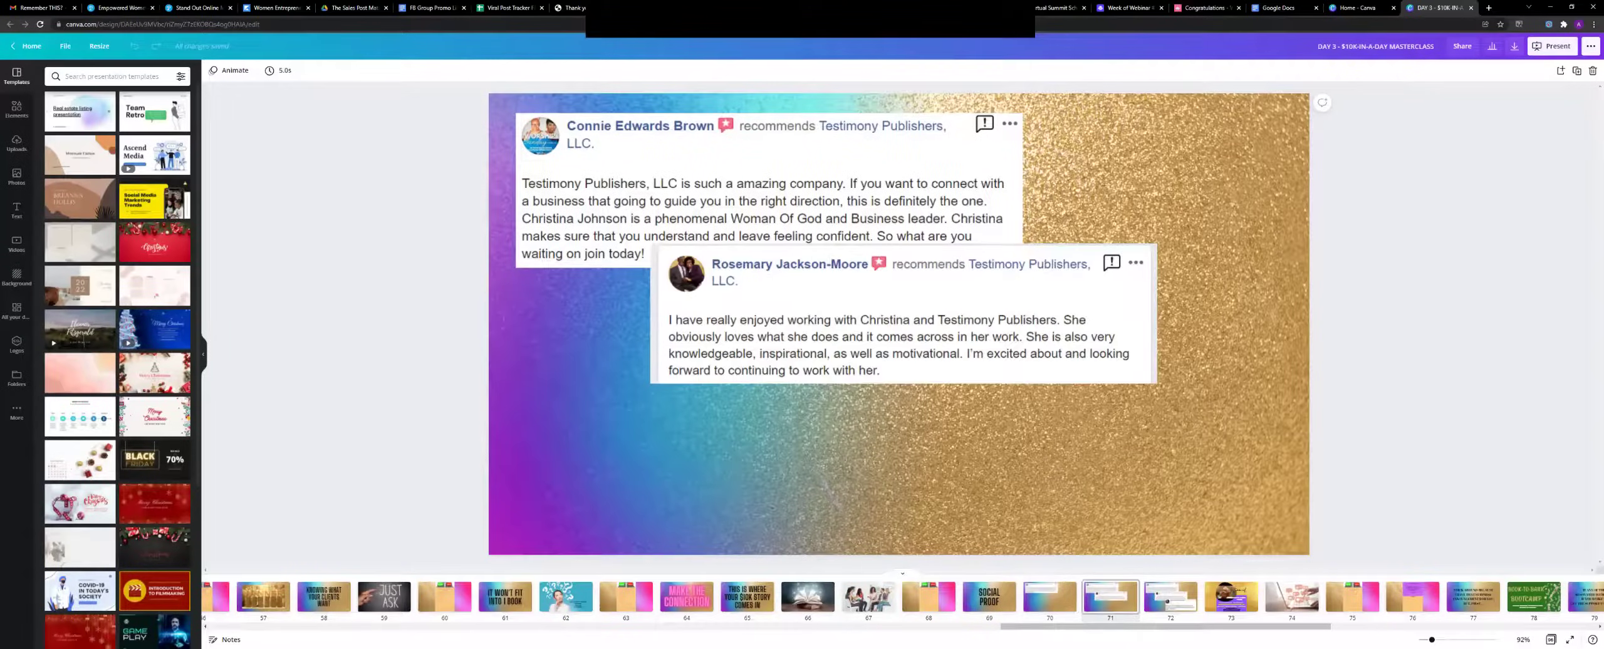
{"action": "key", "text": "Right"}
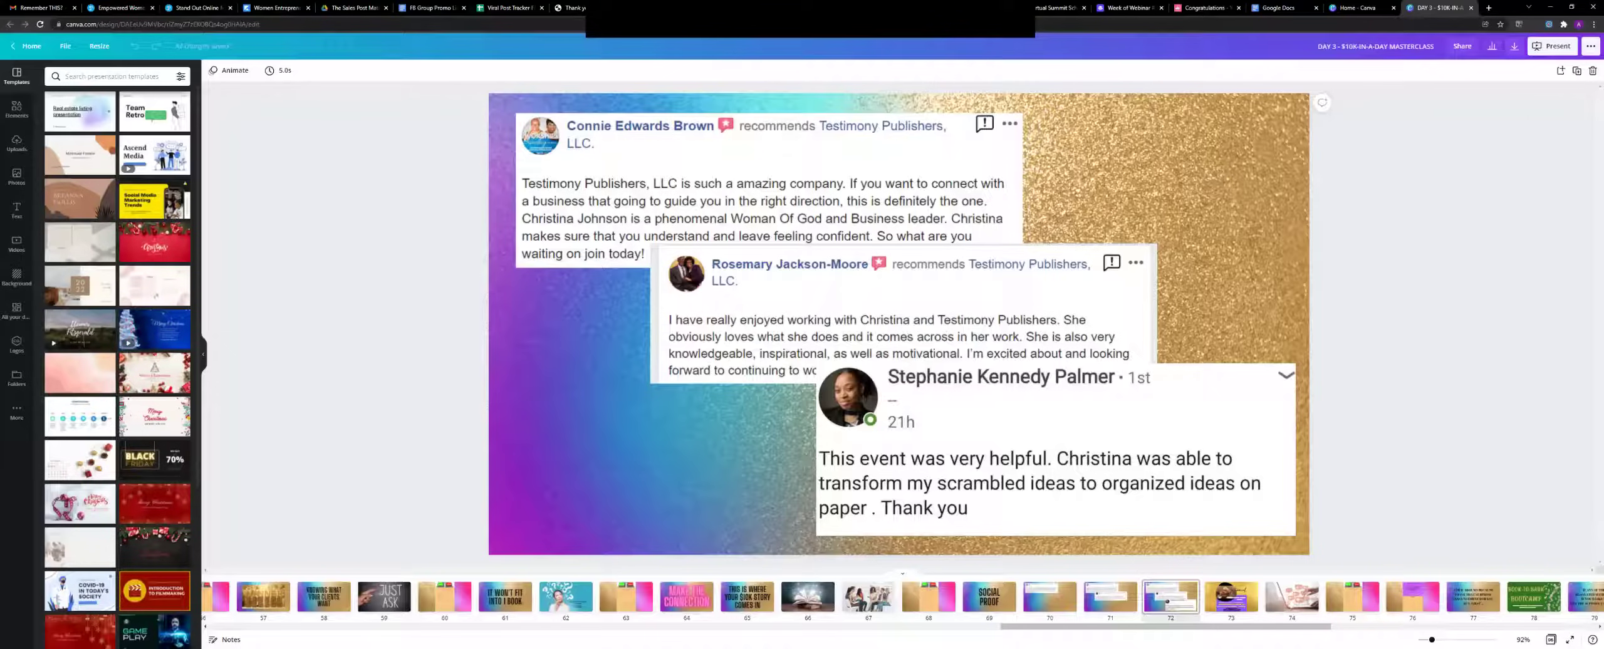
Revisit the client recommendation slides and continue to the video testimonial on page 73.
{"action": "scroll", "coordinate": [902, 598], "scroll_direction": "right", "scroll_amount": 1}
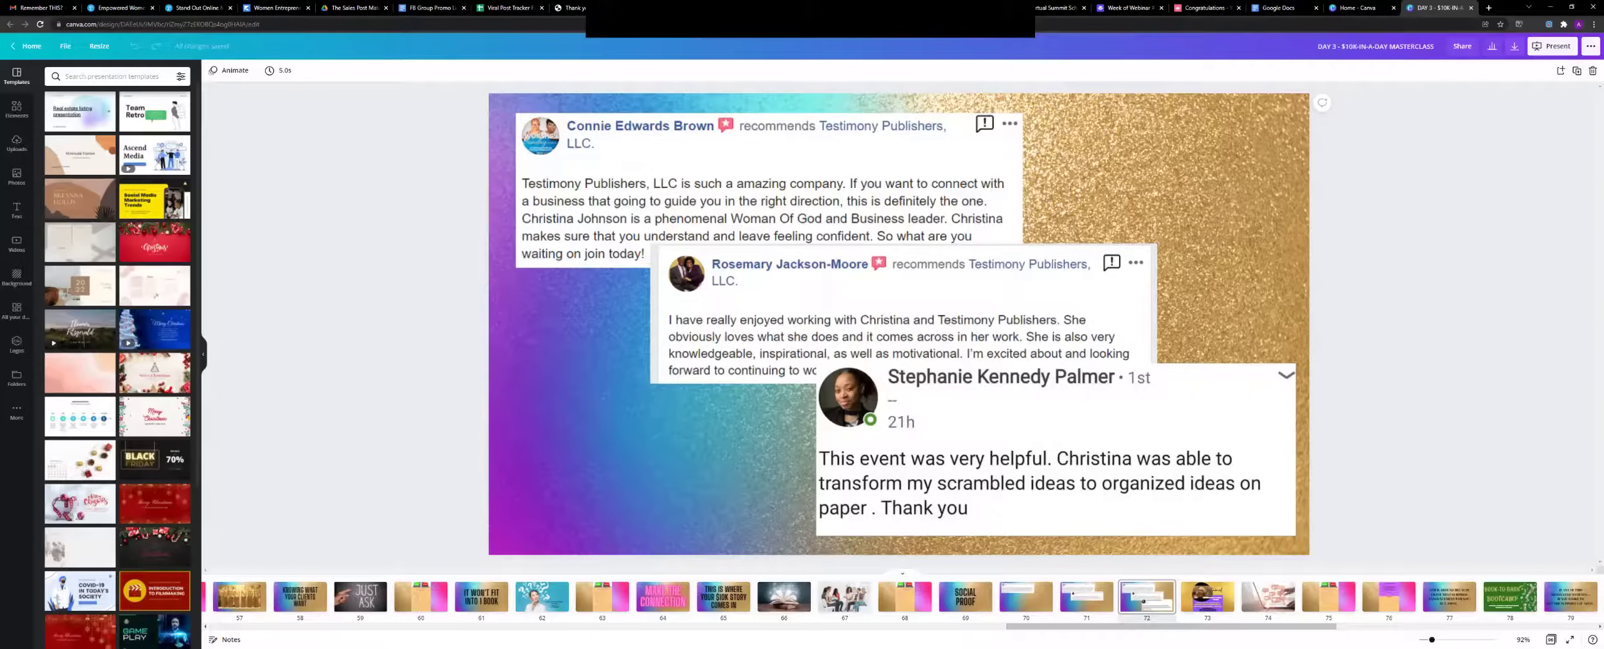
{"action": "left_click", "coordinate": [965, 596]}
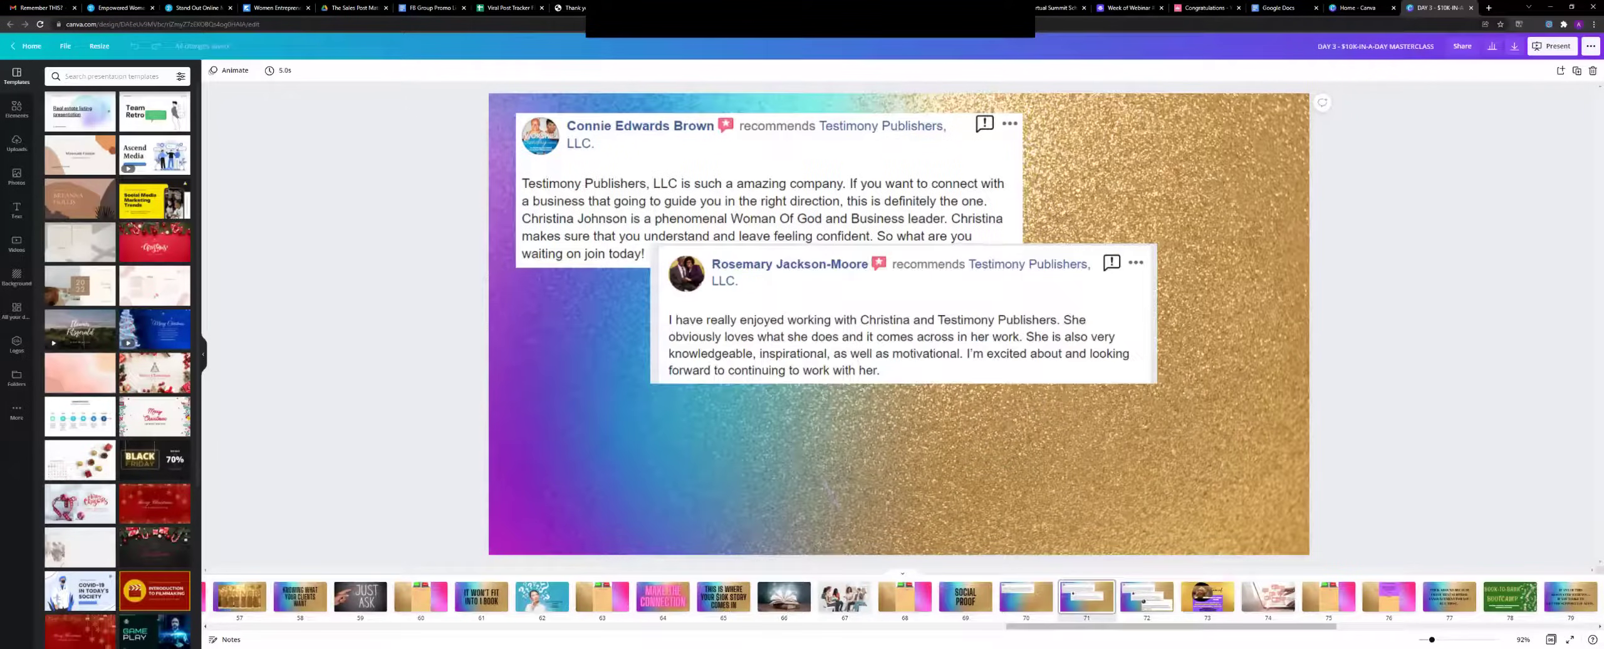
{"action": "left_click", "coordinate": [1146, 597]}
{"action": "left_click", "coordinate": [1208, 597]}
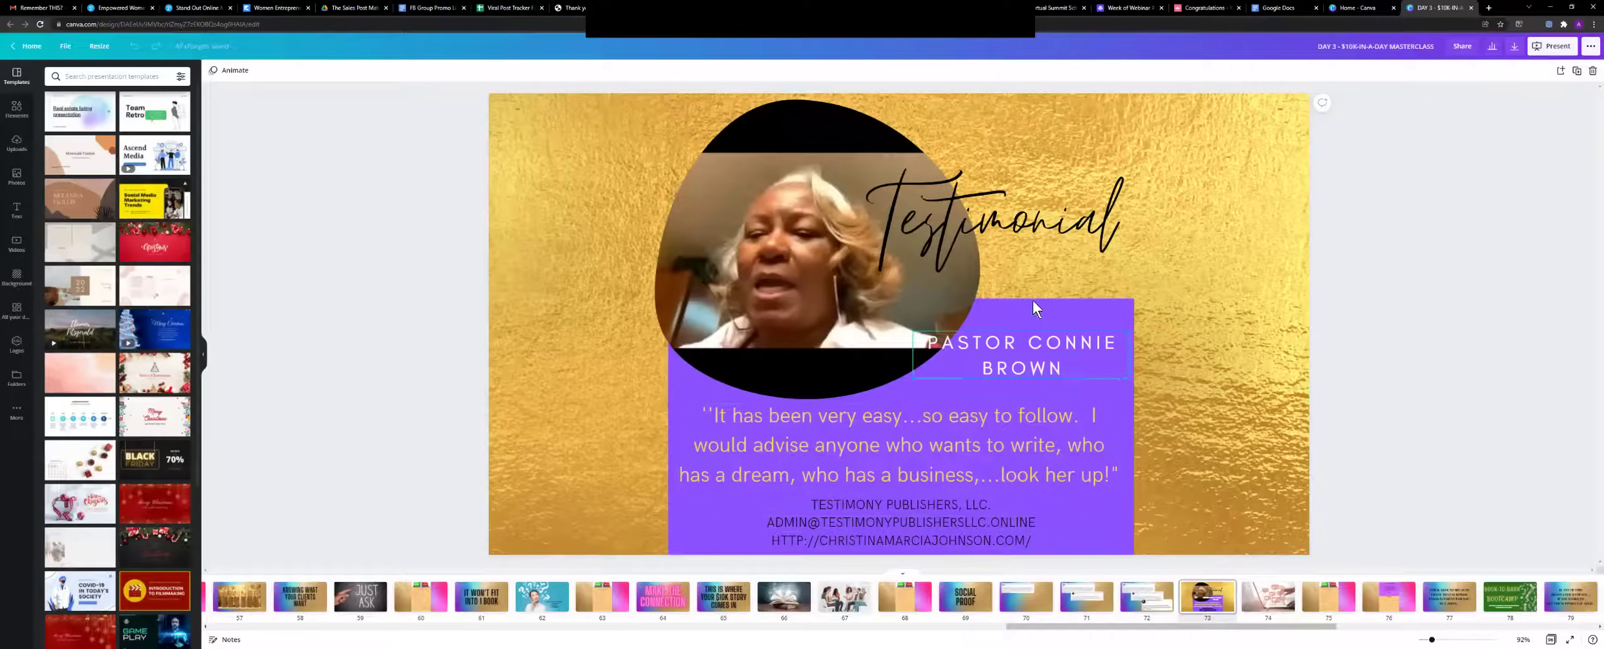
Continue past the testimonials to the Day 3 needs checklist on page 75, then the homework and surprise announcement slides on pages 76 and 77.
{"action": "left_click", "coordinate": [1044, 271]}
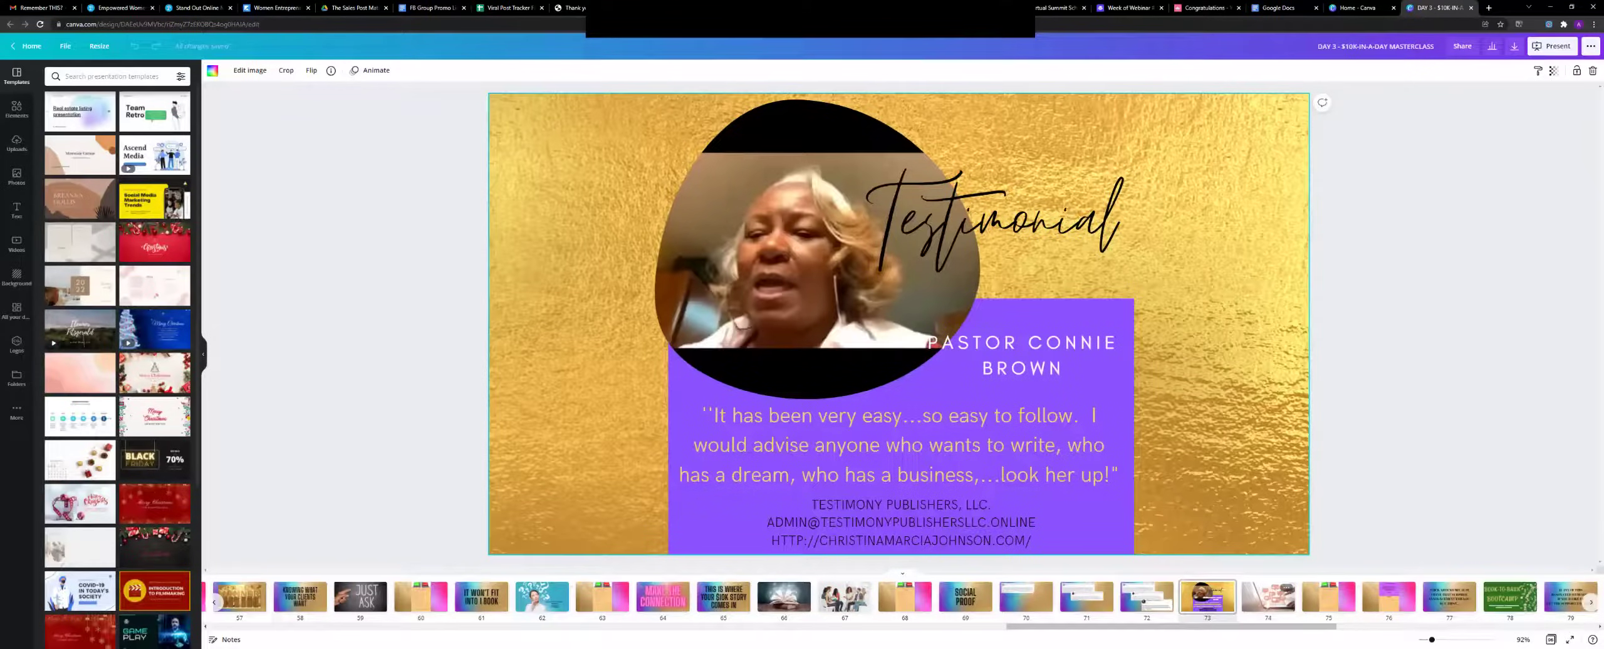
{"action": "key", "text": "Right"}
{"action": "key", "text": "Right"}
{"action": "key", "text": "Right"}
{"action": "key", "text": "Left"}
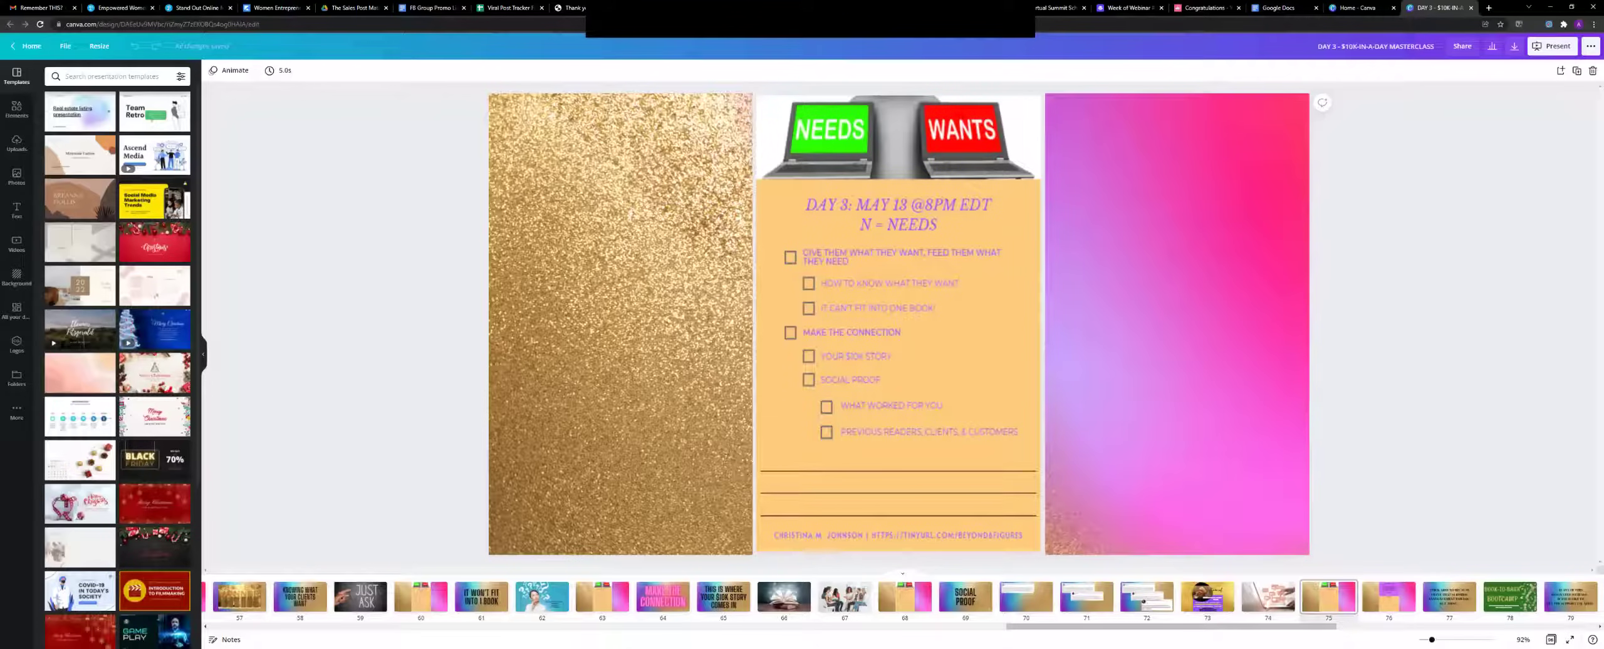
{"action": "key", "text": "Right"}
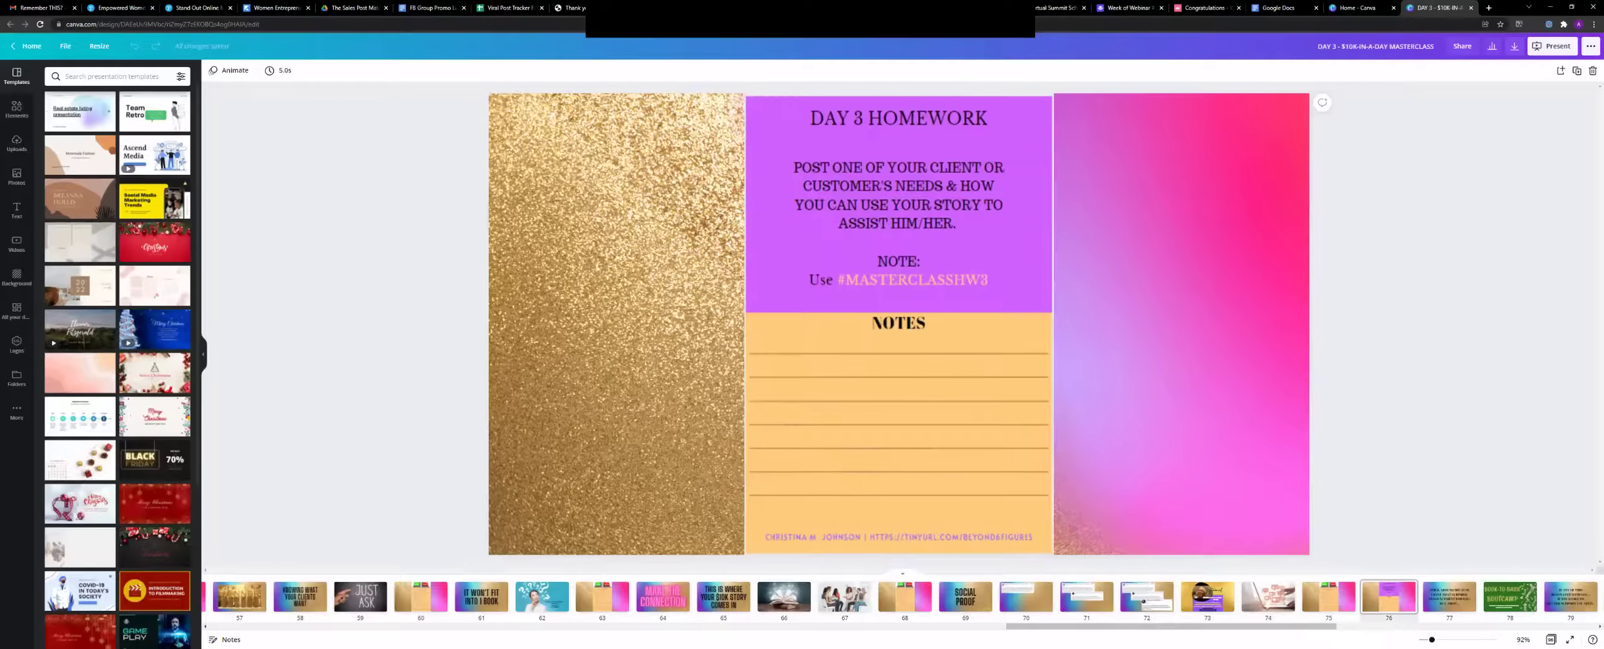
{"action": "key", "text": "Right"}
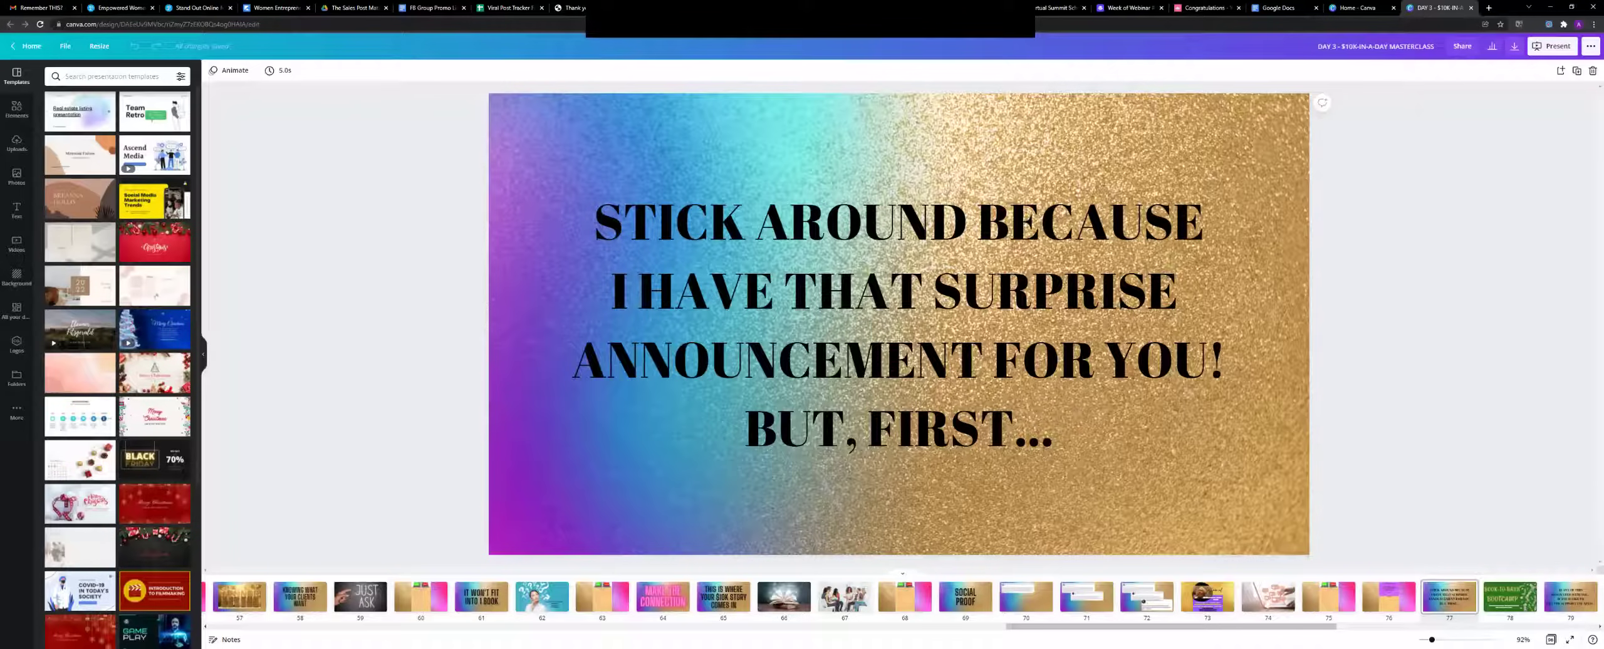
Show the Book-to-Bank Bootcamp slide on page 78 and continue through pages 79 to 81 to the Live Q&A slide on page 82.
{"action": "left_click", "coordinate": [1511, 598]}
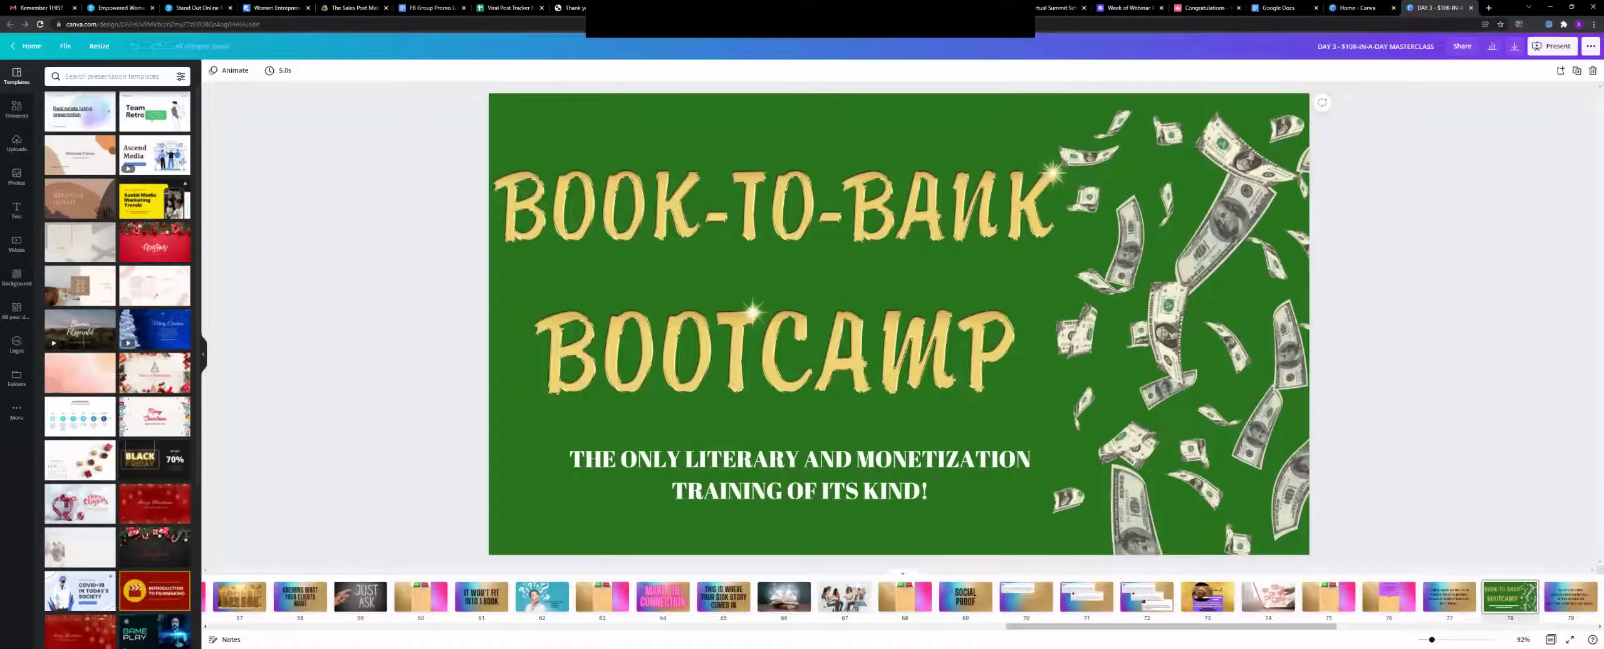
{"action": "left_click", "coordinate": [1570, 597]}
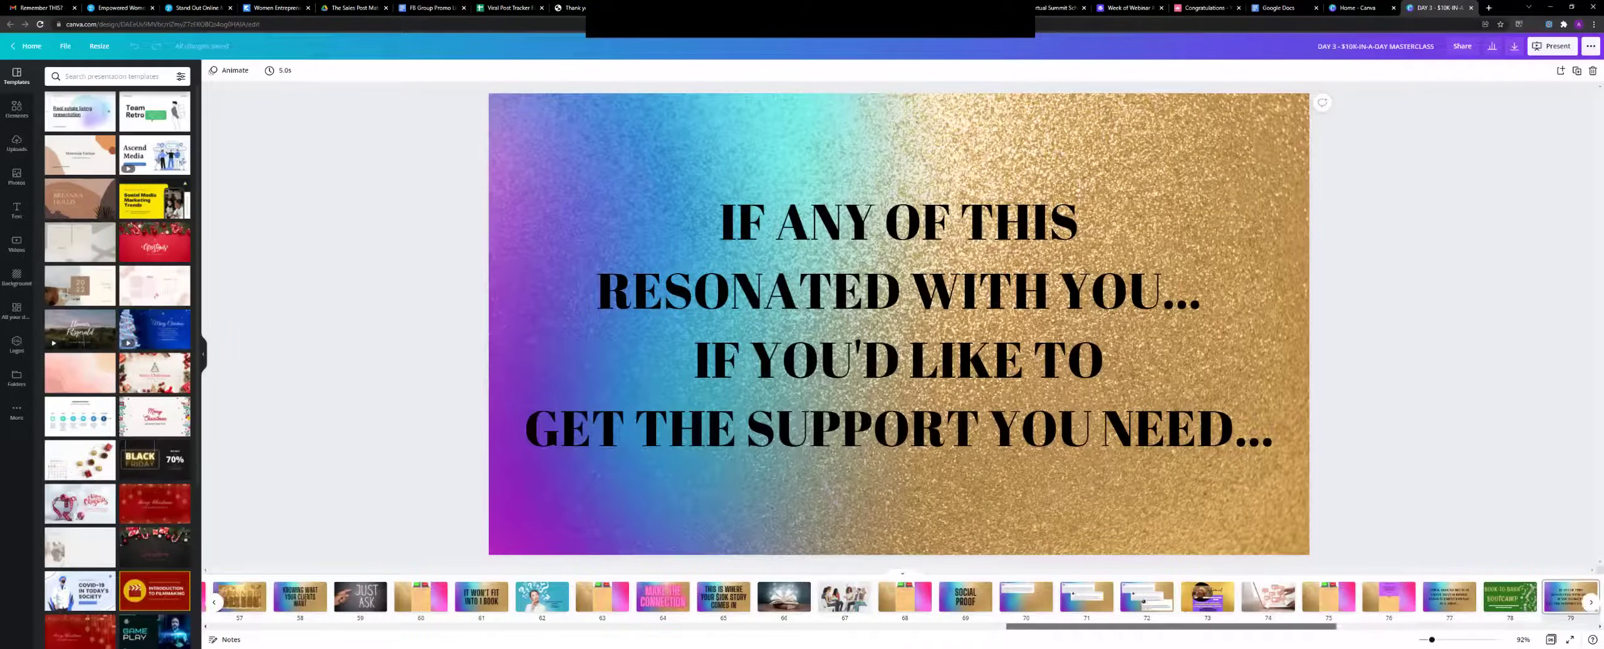
{"action": "scroll", "coordinate": [1570, 597], "scroll_direction": "down", "scroll_amount": 5}
{"action": "left_click", "coordinate": [1279, 598]}
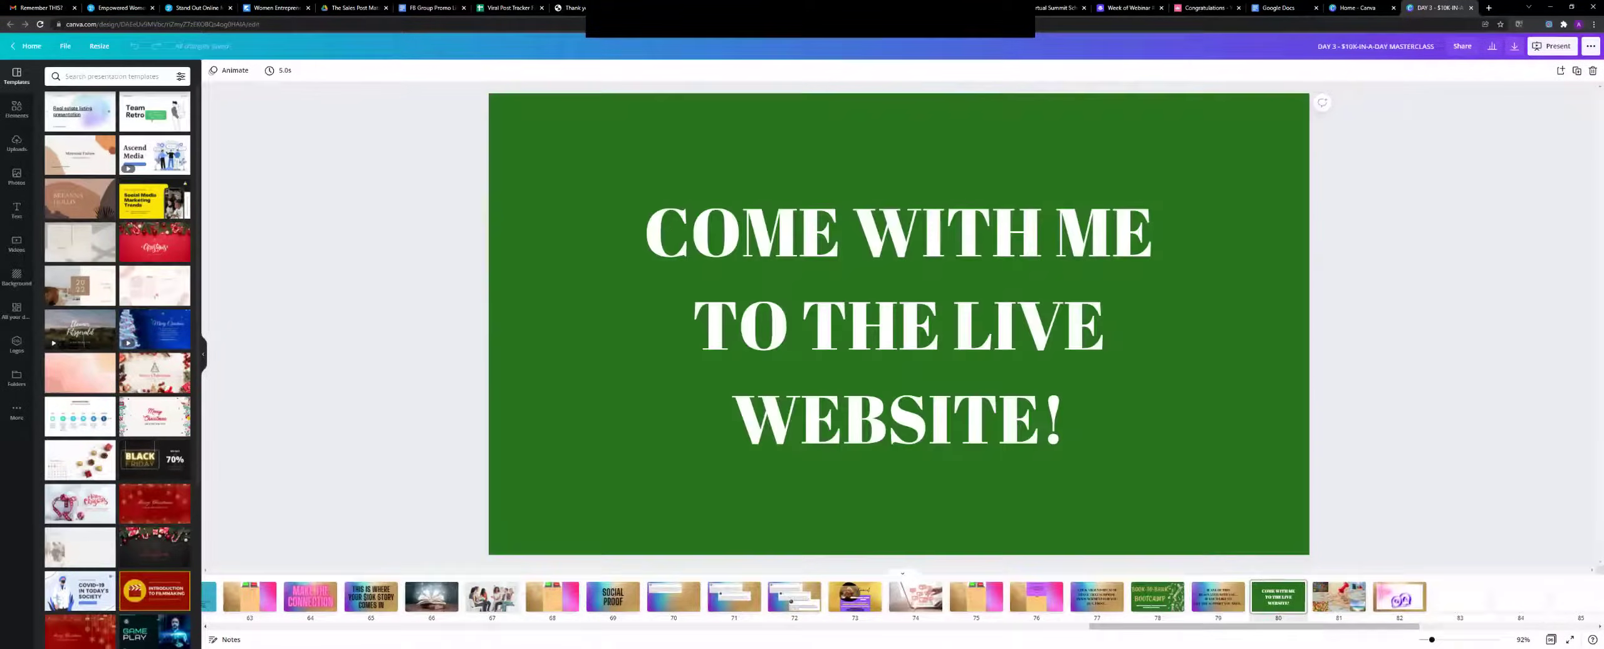
{"action": "left_click", "coordinate": [1339, 598]}
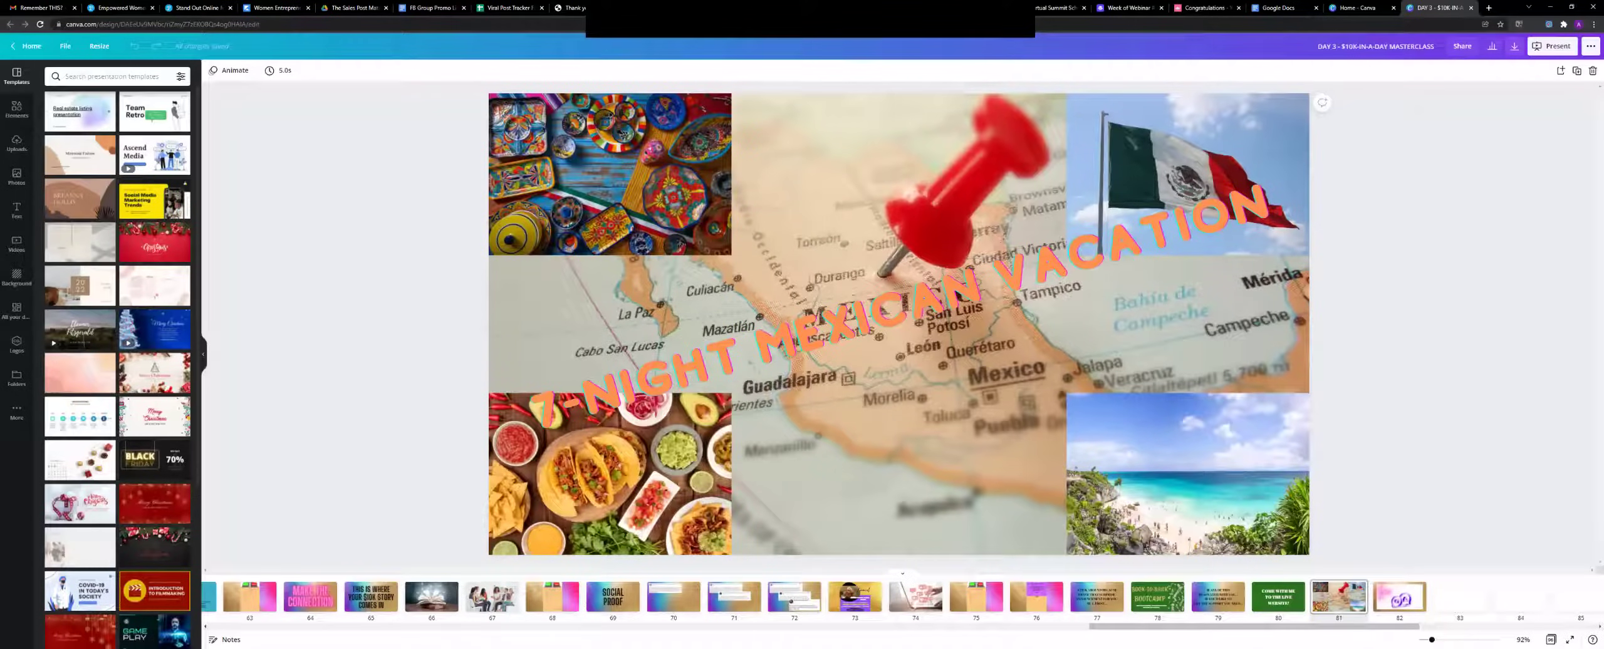
{"action": "left_click", "coordinate": [1399, 597]}
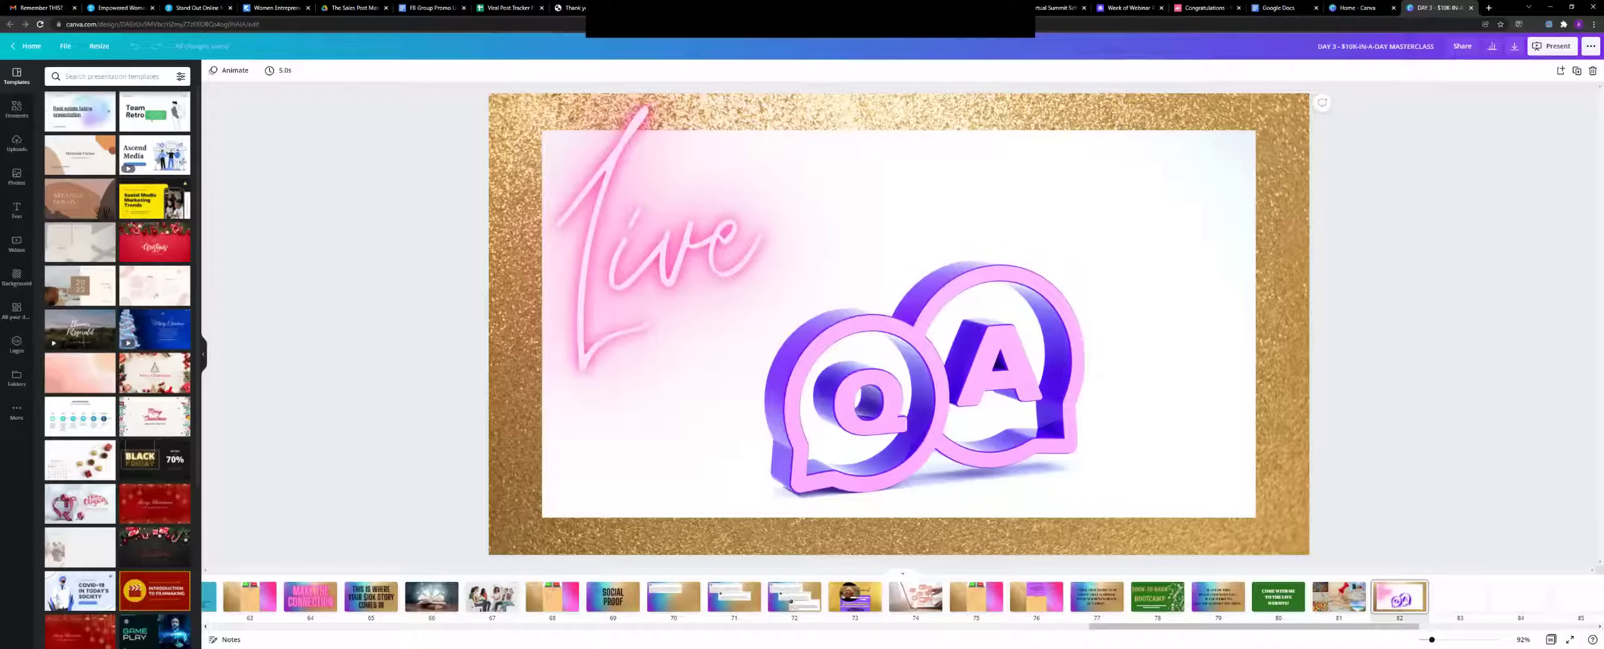
Close the Canva home browser tab beside the masterclass deck.
{"action": "left_click", "coordinate": [1394, 8]}
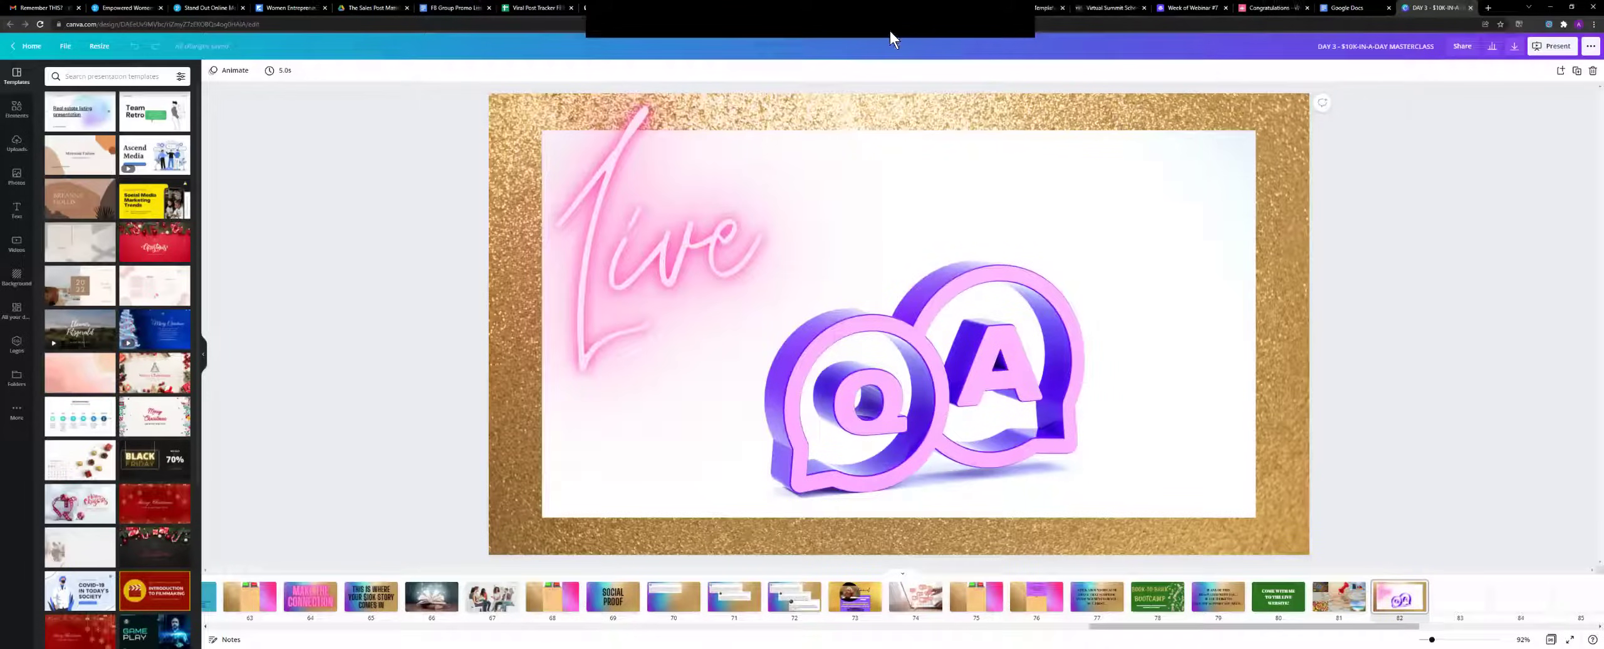